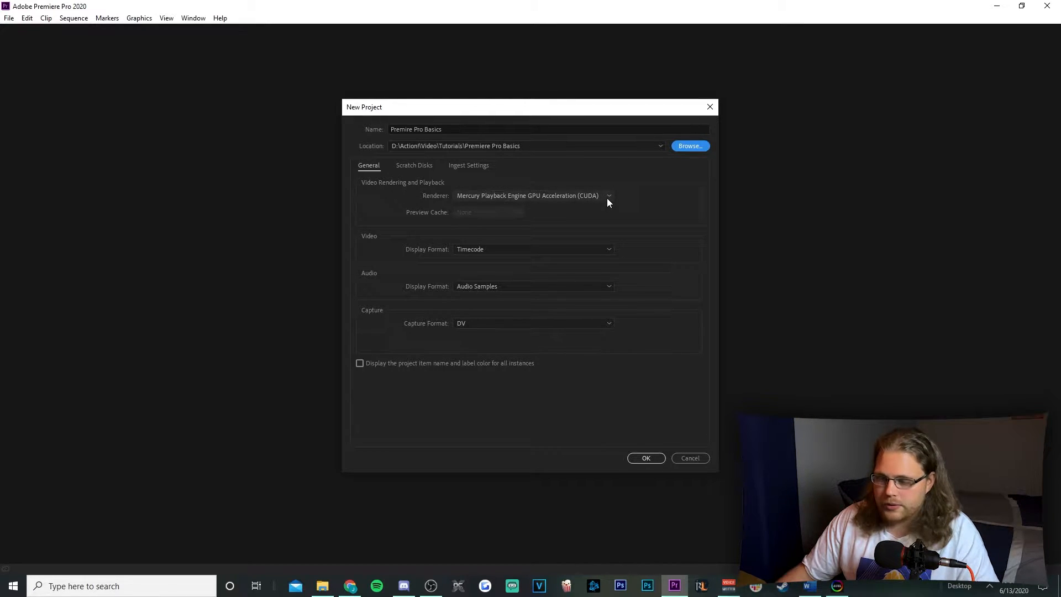
Create the Premire Pro Basics project with HDV as the capture format and switch to the Effects workspace
click(607, 198)
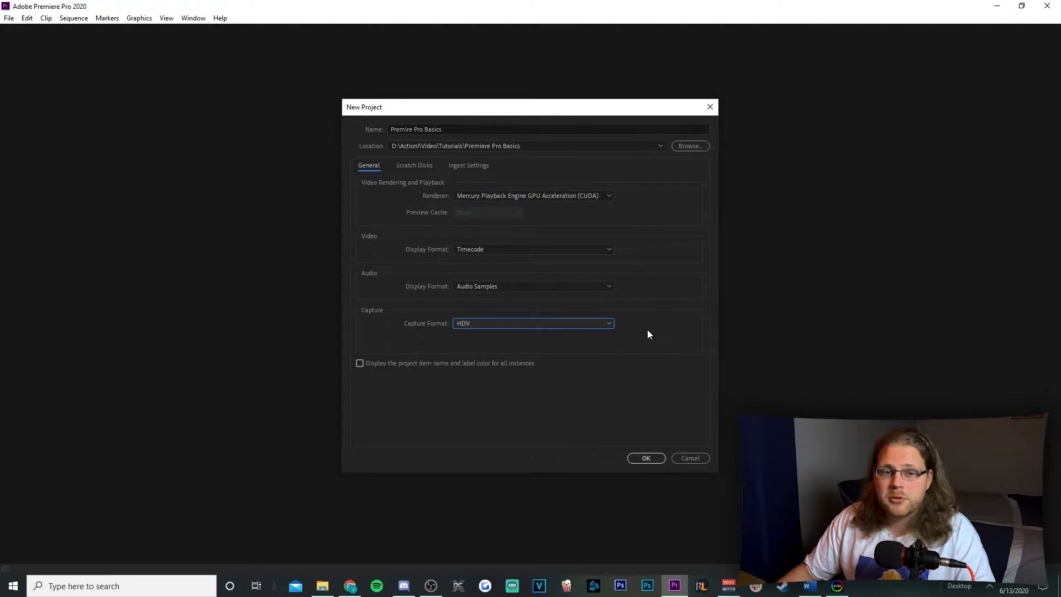
click(643, 457)
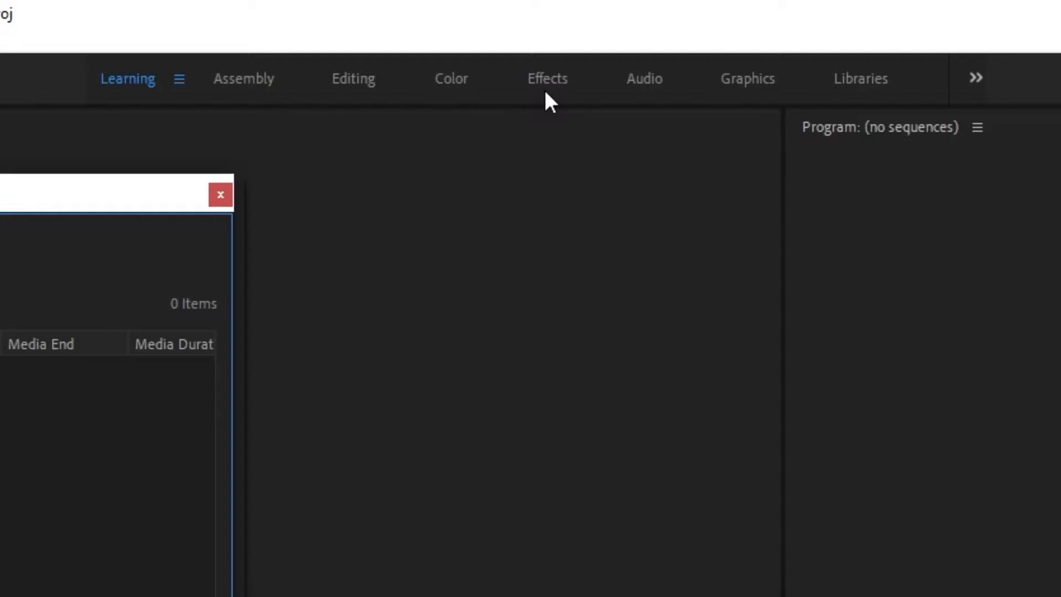
click(550, 89)
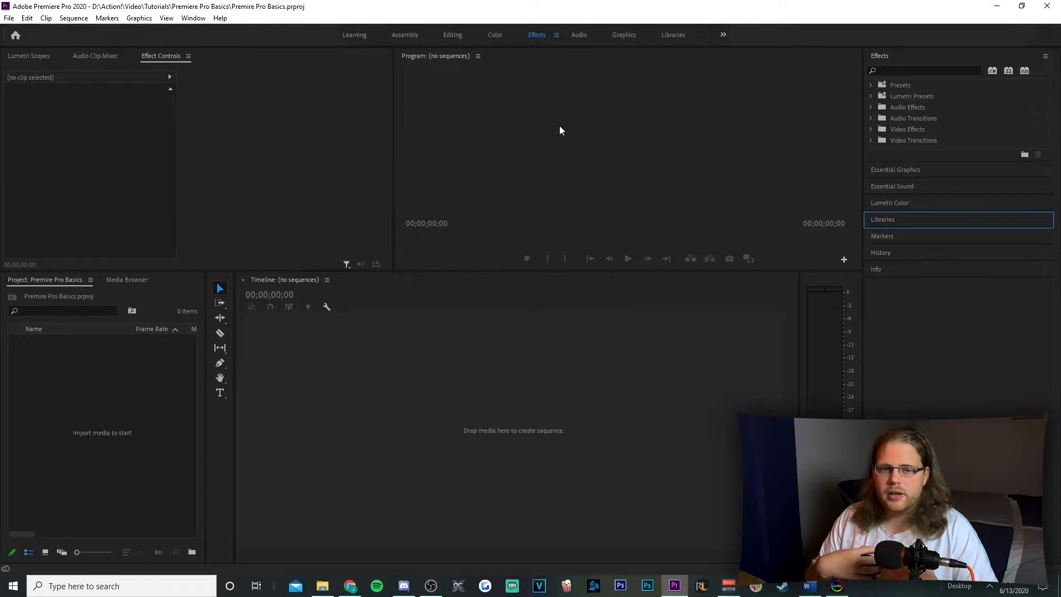
Import Character Intro Tutorial.mp4 from the Premiere Pro Basics folder into the project and create a sequence from it
click(360, 531)
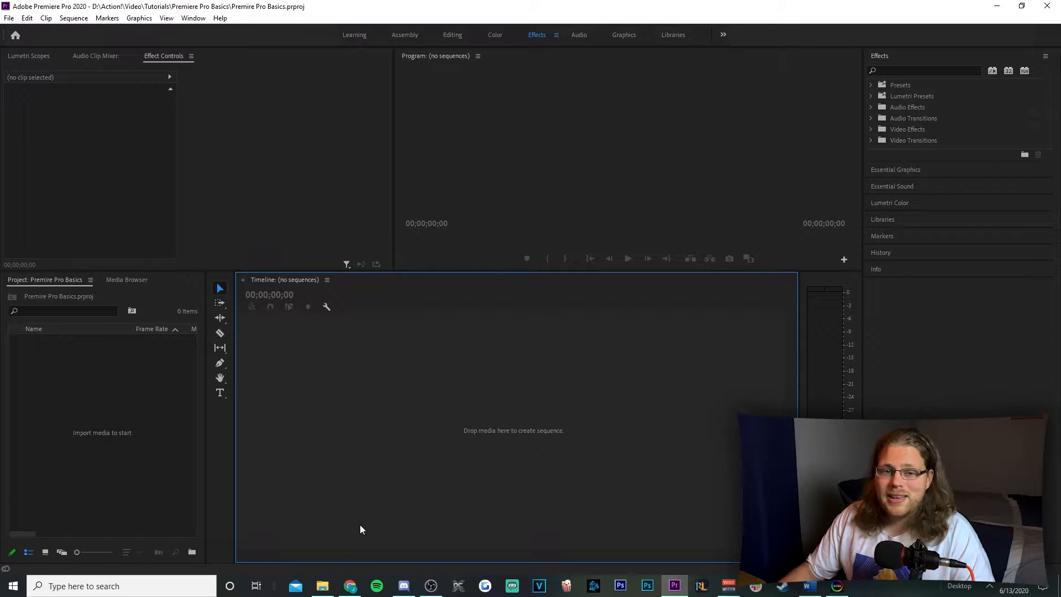
click(322, 586)
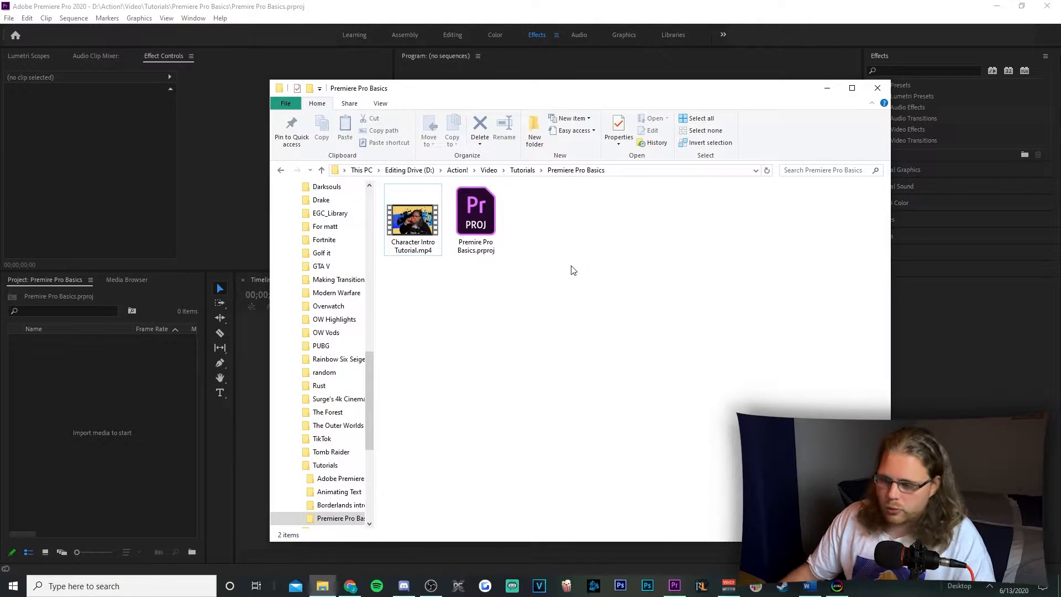
drag(413, 221, 133, 401)
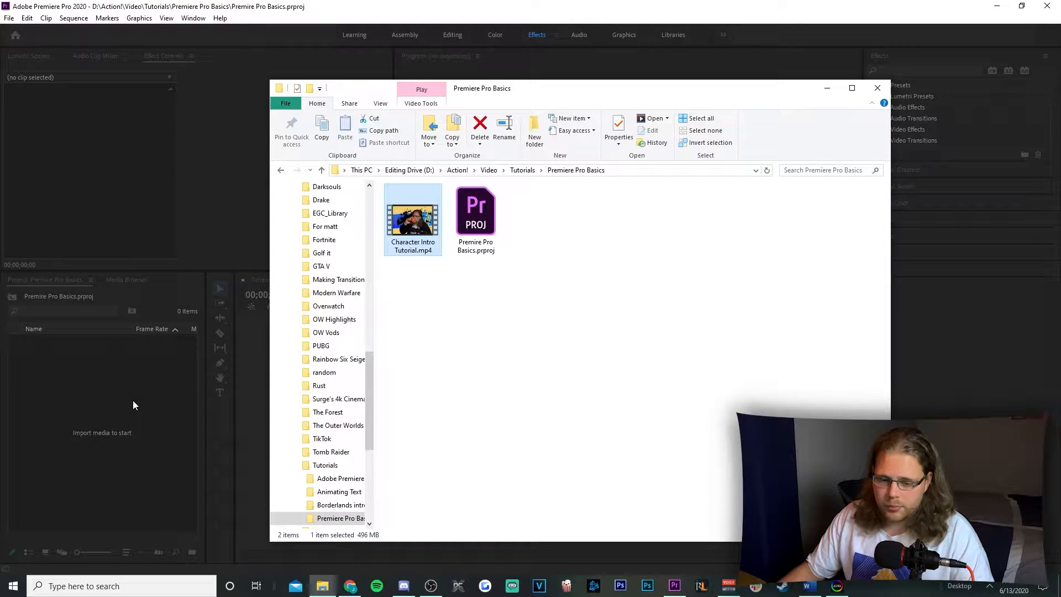
click(828, 88)
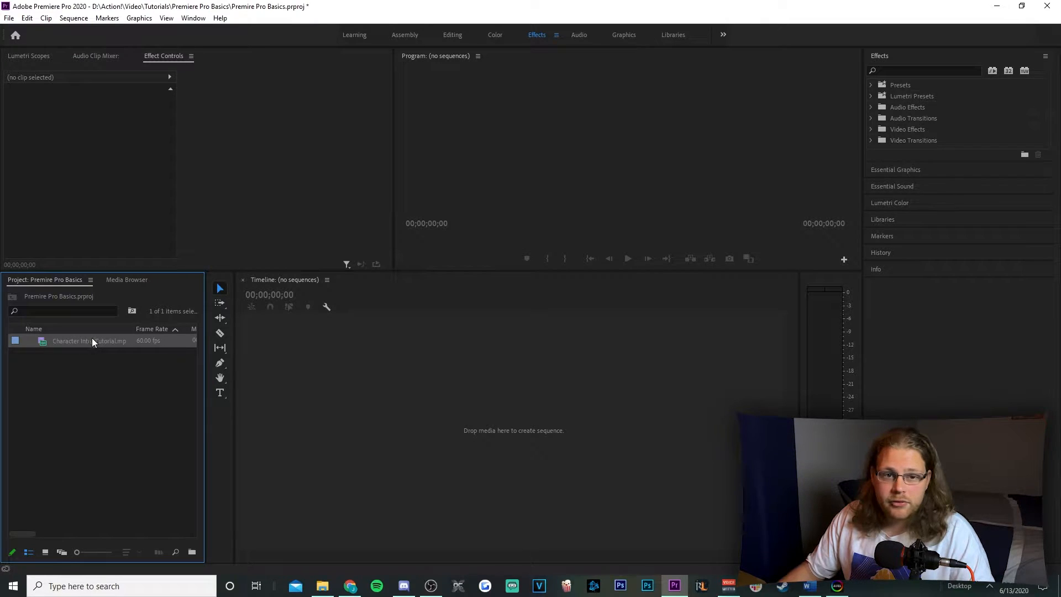
drag(78, 340, 501, 369)
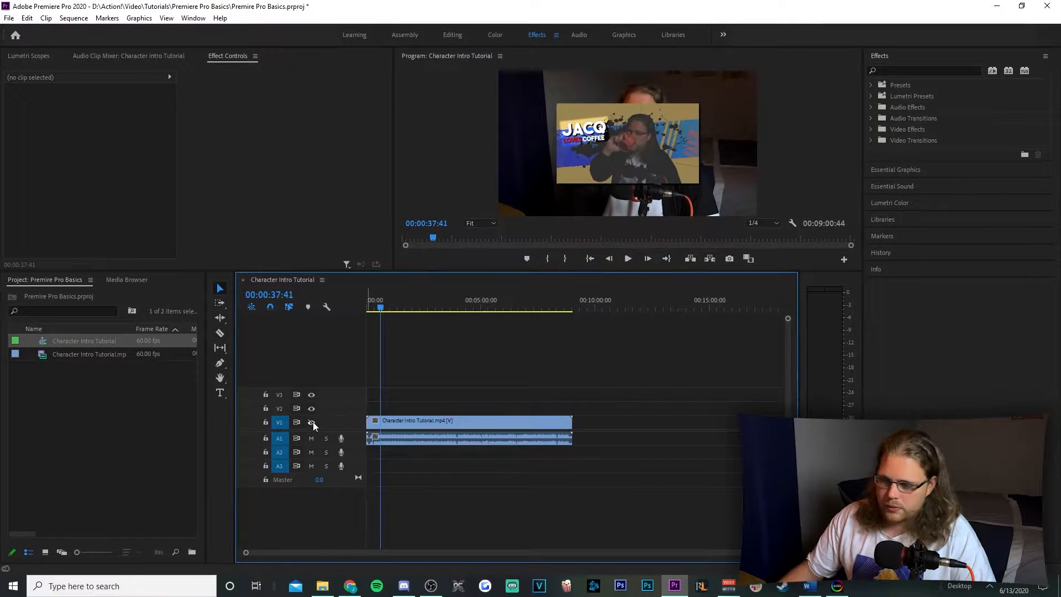
Toggle the V1 video track's visibility off and on again, and mute and unmute audio track A1
click(425, 318)
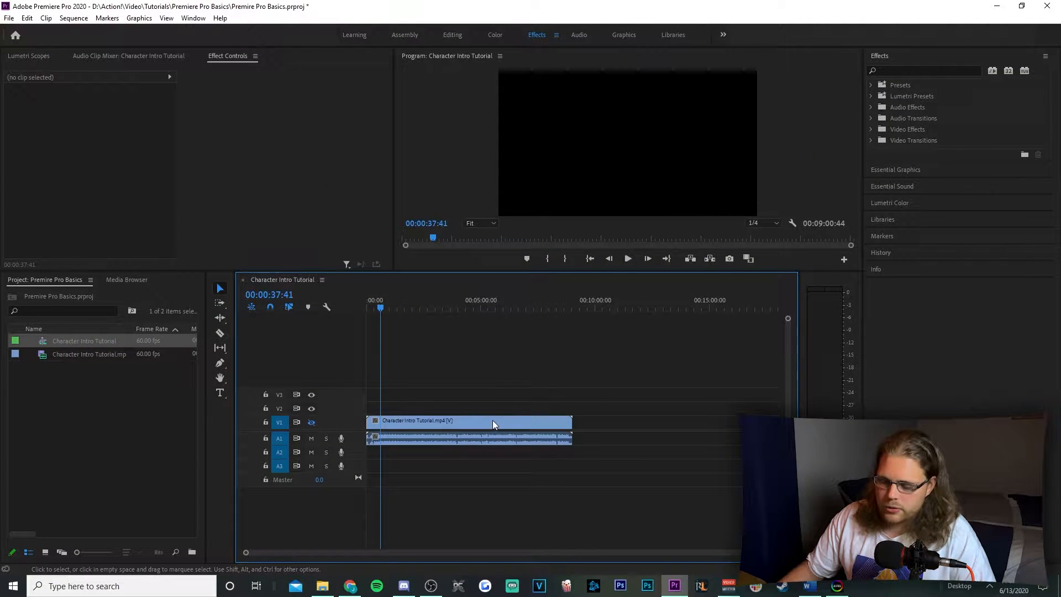
click(312, 424)
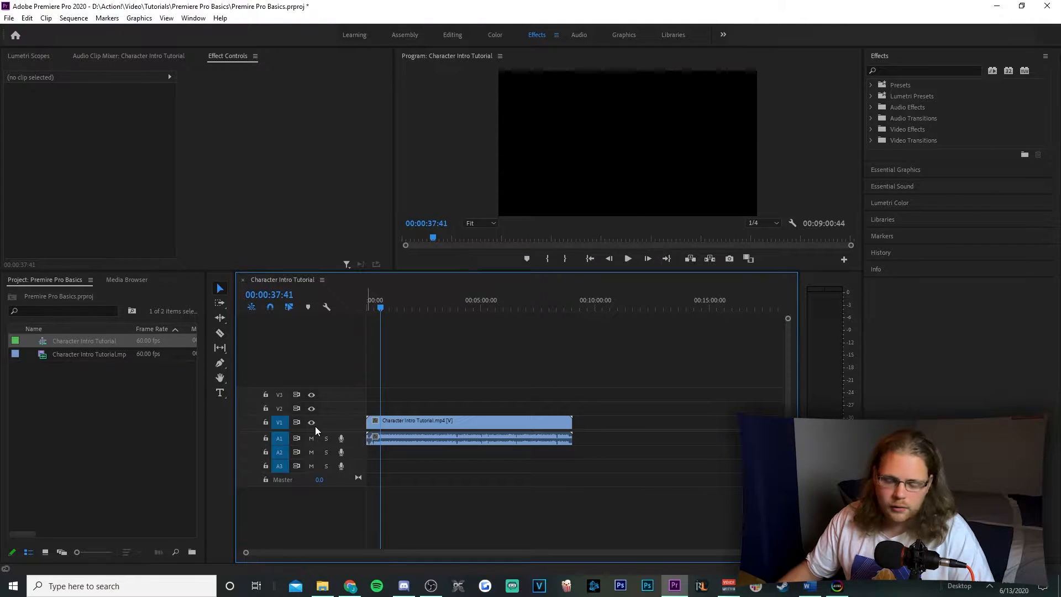
click(310, 422)
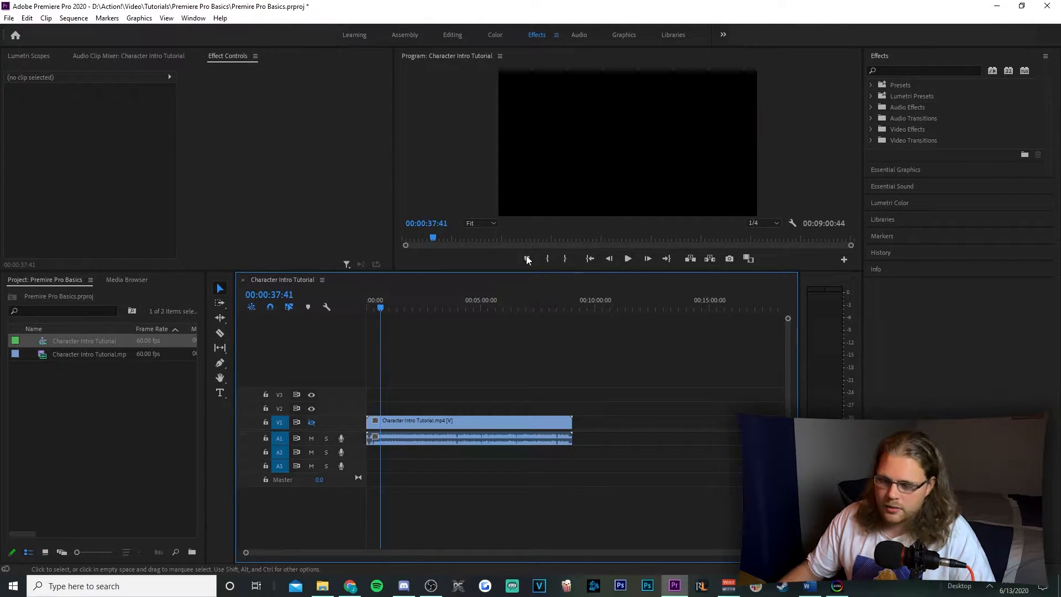
click(311, 422)
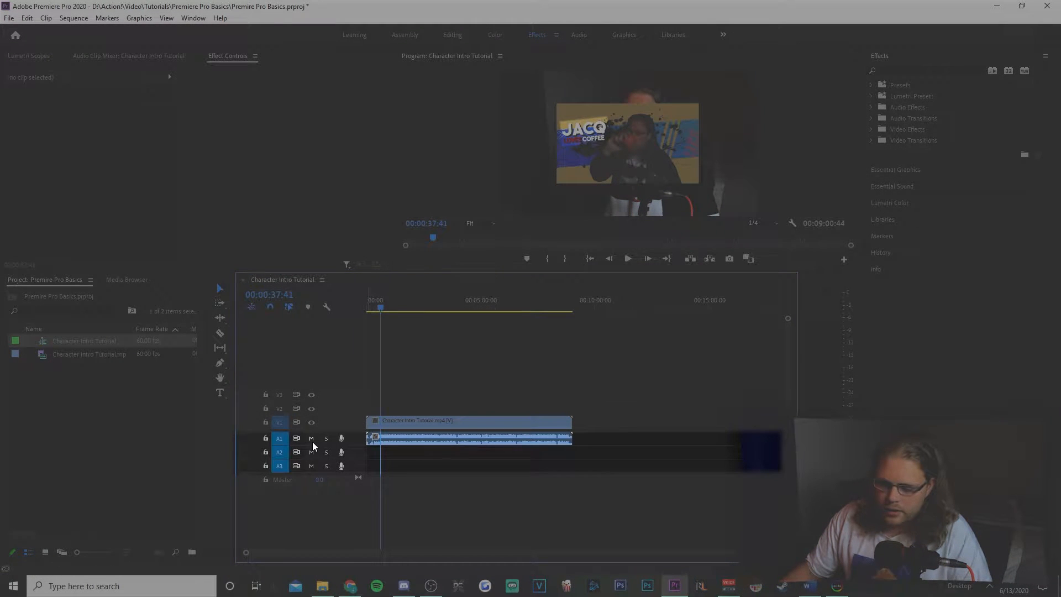
click(313, 442)
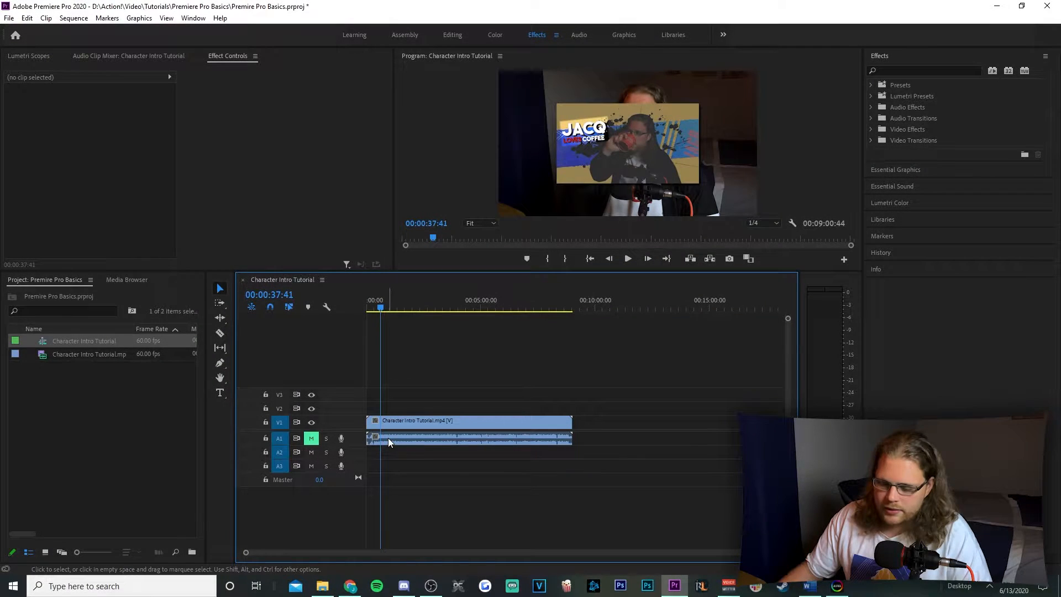
click(311, 439)
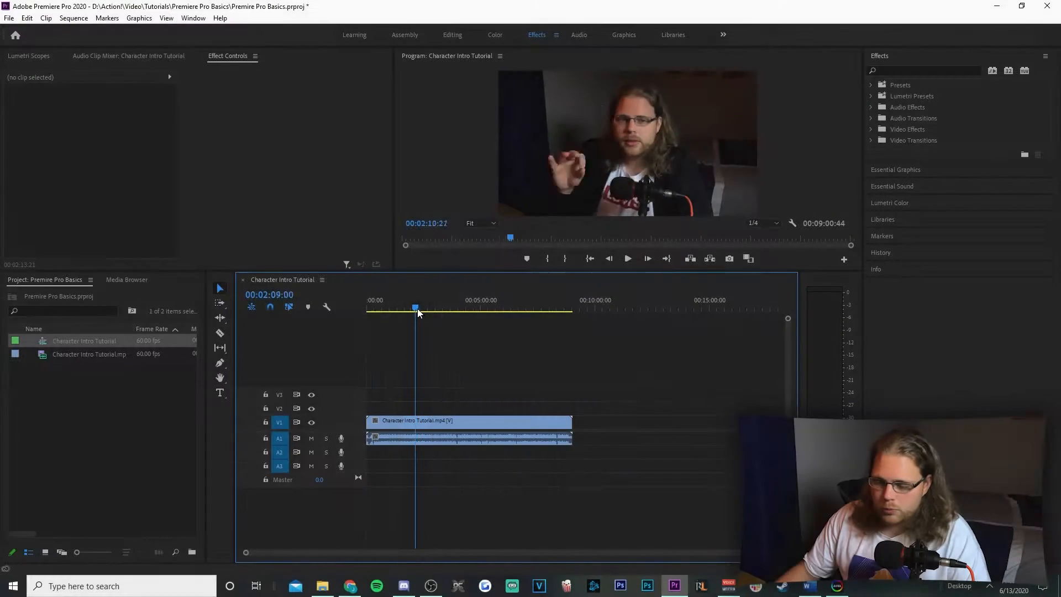
Scrub the playhead back to 00:01:57:24 and preview the sequence from there
drag(417, 308, 425, 314)
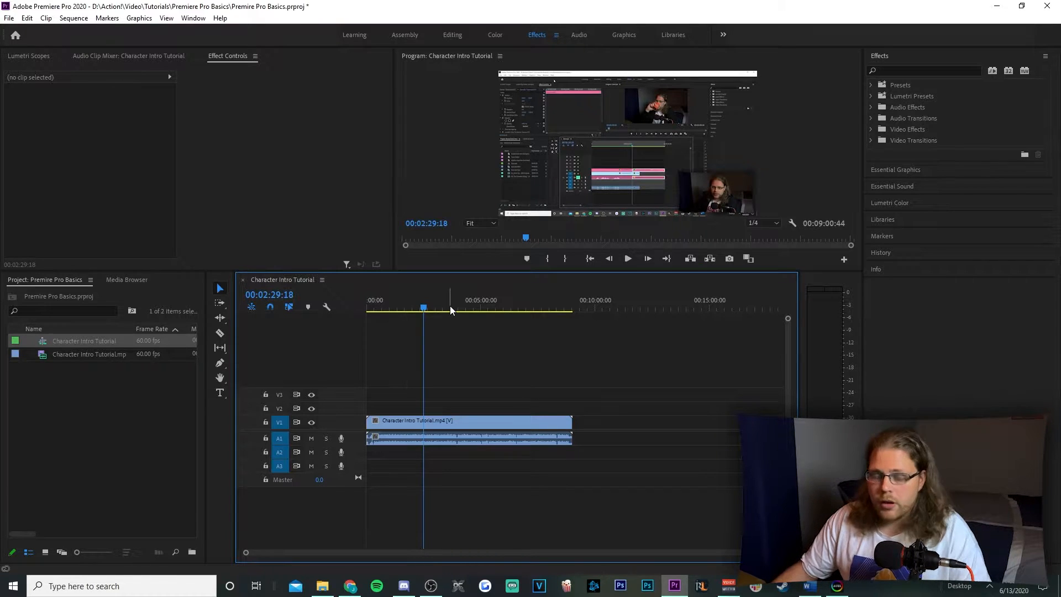
mouse_move(424, 307)
mouse_down()
mouse_move(611, 330)
mouse_move(365, 339)
mouse_move(537, 347)
mouse_move(424, 310)
mouse_up()
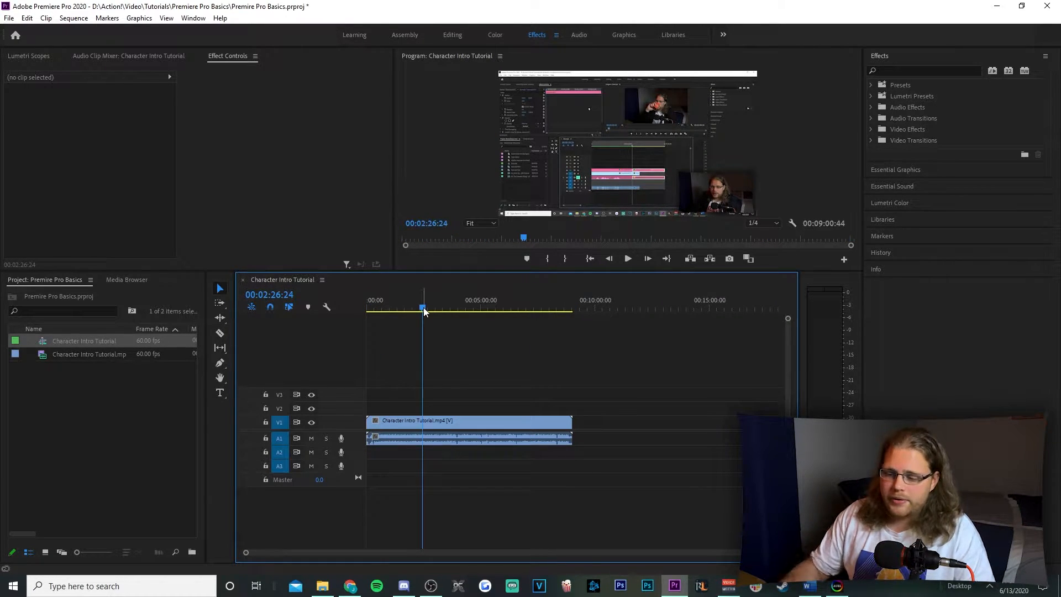
drag(423, 307, 411, 307)
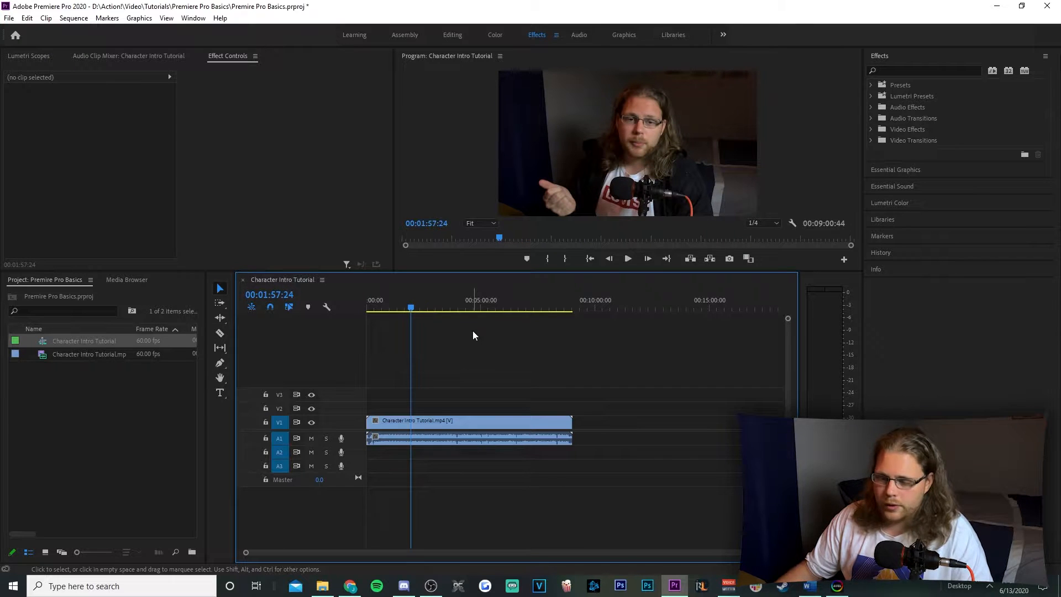
key(space)
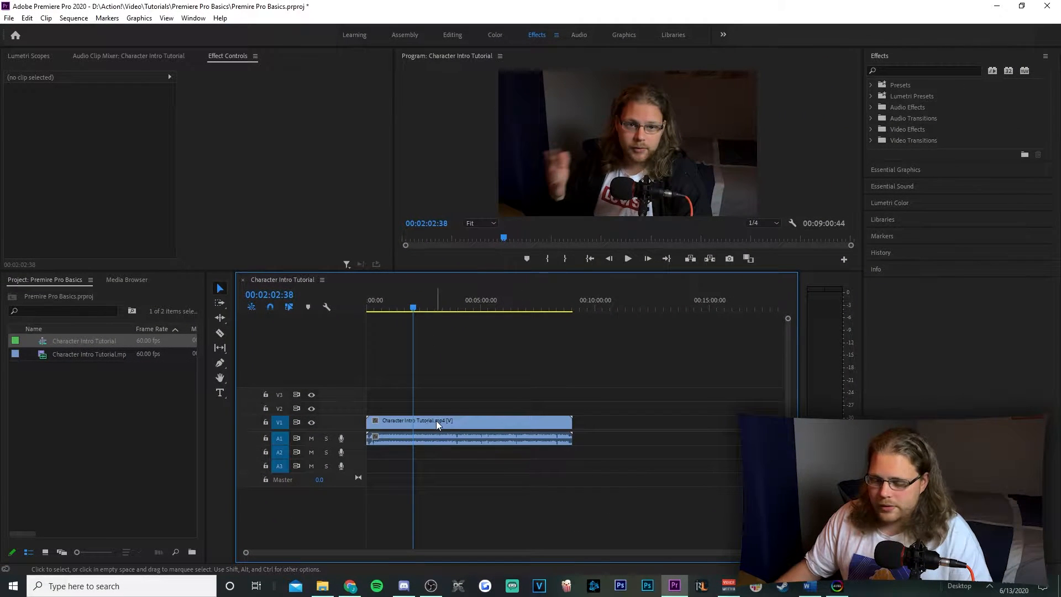
Select the Character Intro Tutorial clip on V1 and place a second copy after it, leaving a short gap
mouse_move(426, 423)
mouse_down()
mouse_move(539, 428)
mouse_move(421, 429)
mouse_up()
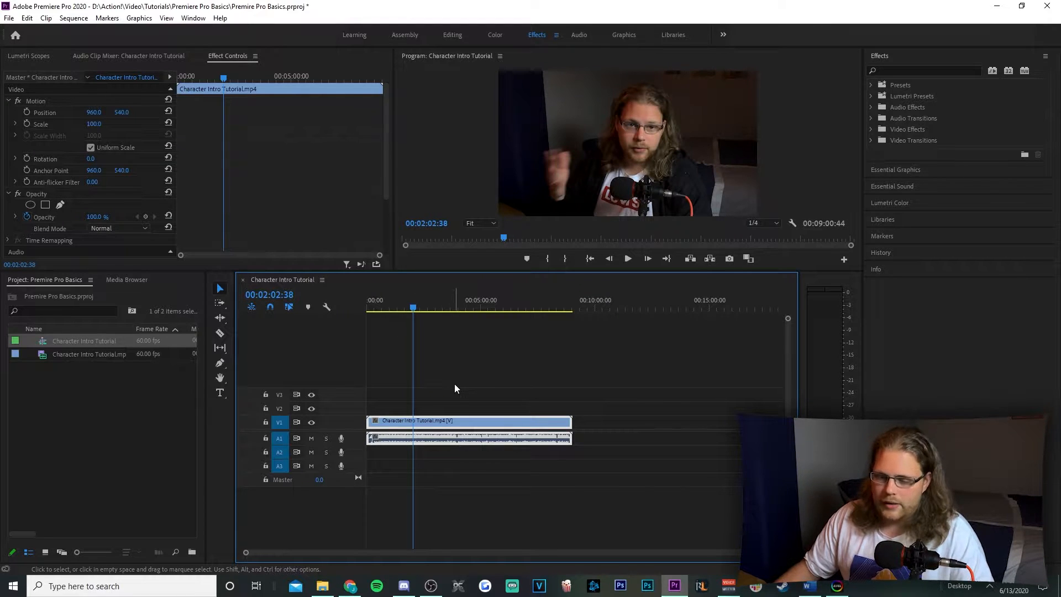
click(466, 393)
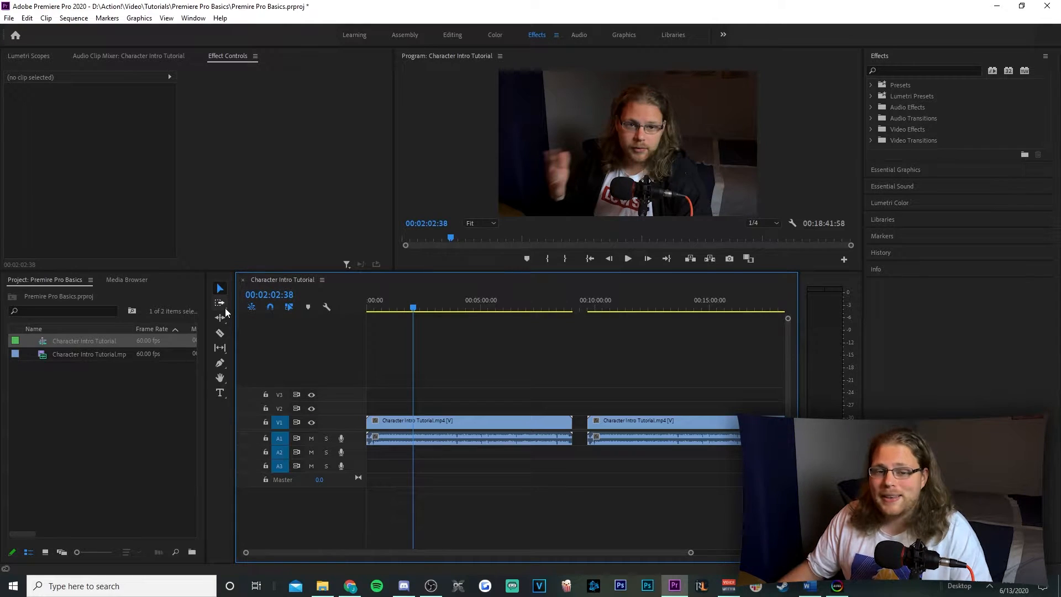
Use Track Select Forward to shift both clips later, move only the second clip further, and return both until the first starts at zero
click(220, 303)
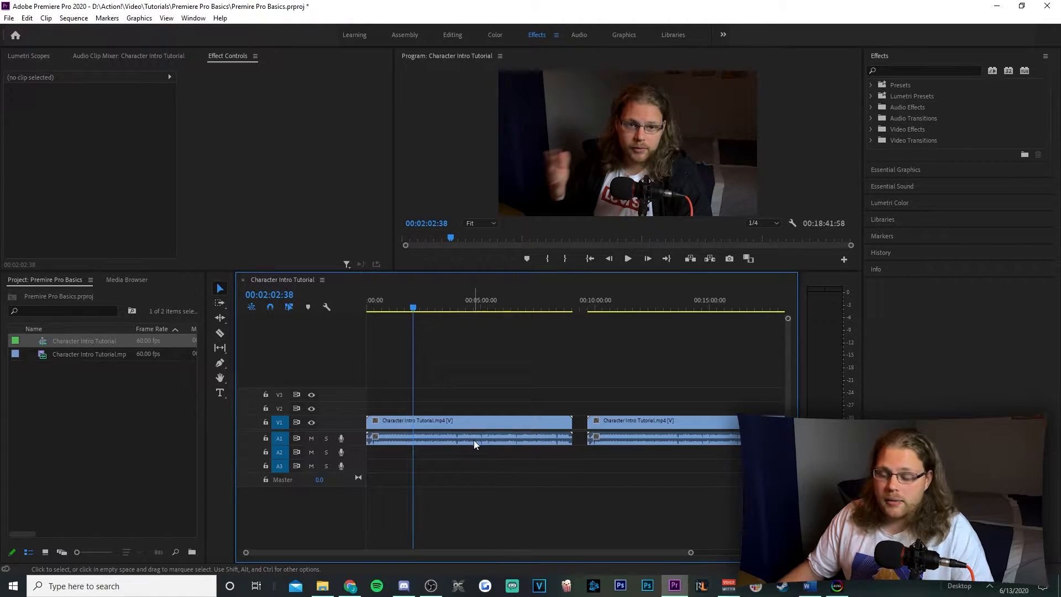
click(435, 422)
drag(435, 422, 462, 428)
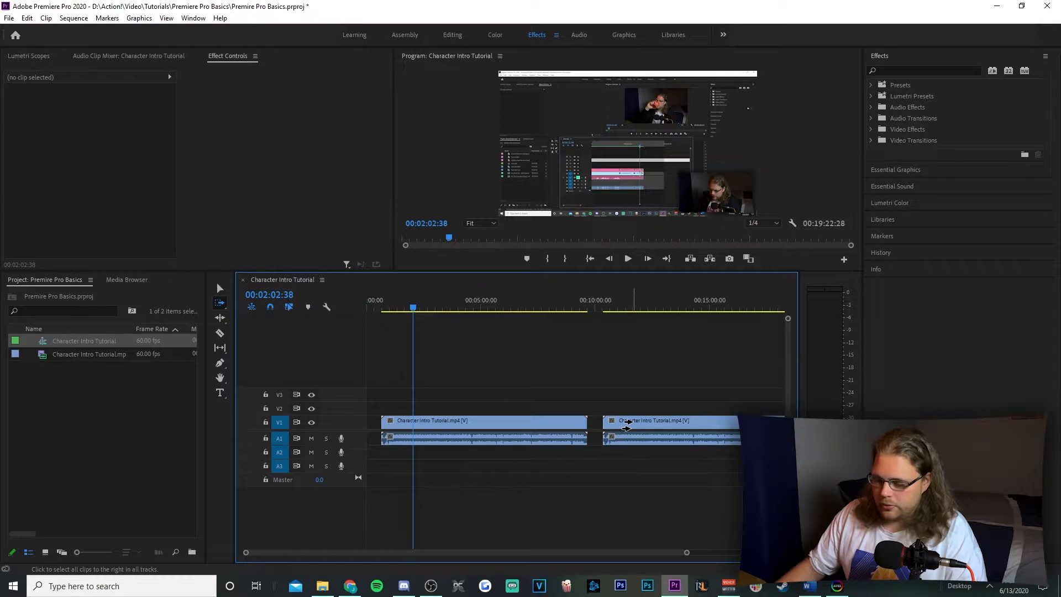
drag(626, 424, 653, 436)
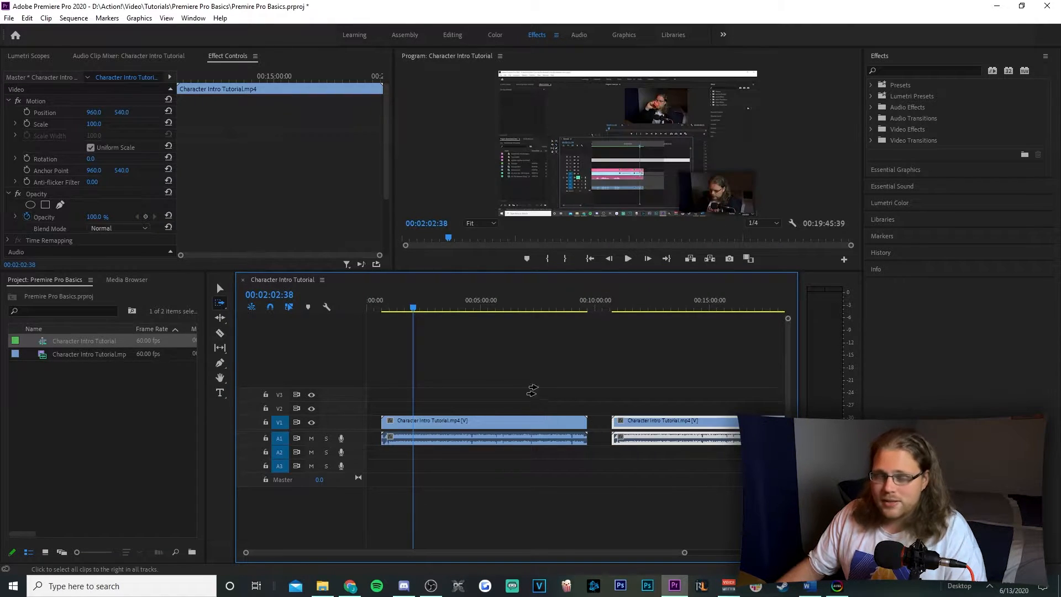
click(430, 425)
mouse_move(430, 424)
mouse_down()
mouse_move(449, 433)
mouse_move(422, 443)
mouse_move(435, 440)
mouse_up()
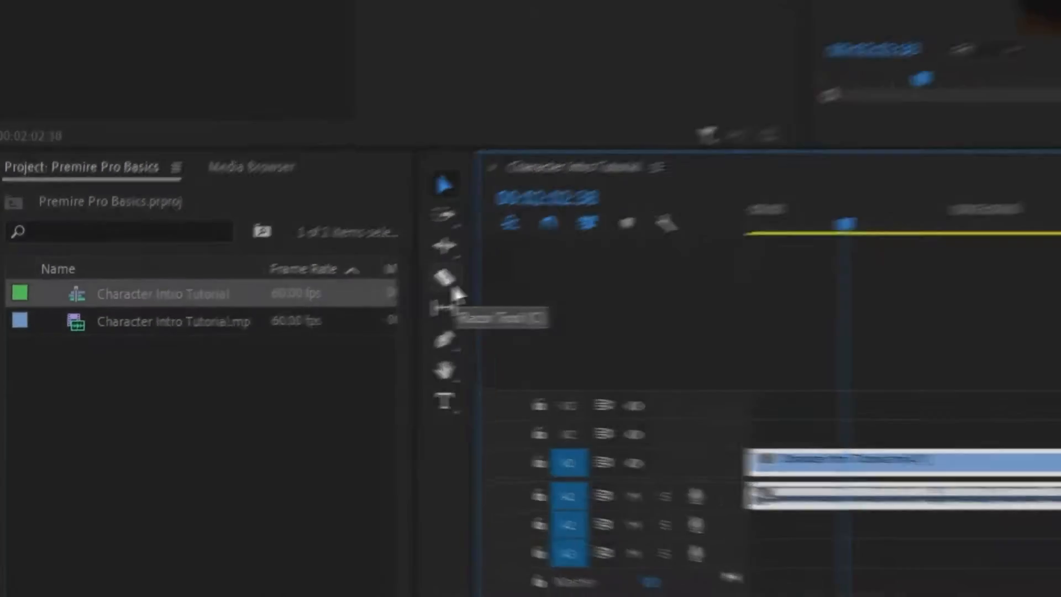
Split the first clip with the Razor tool at about 00:04:42 and 00:07:04, and once more midway between those cuts
click(502, 270)
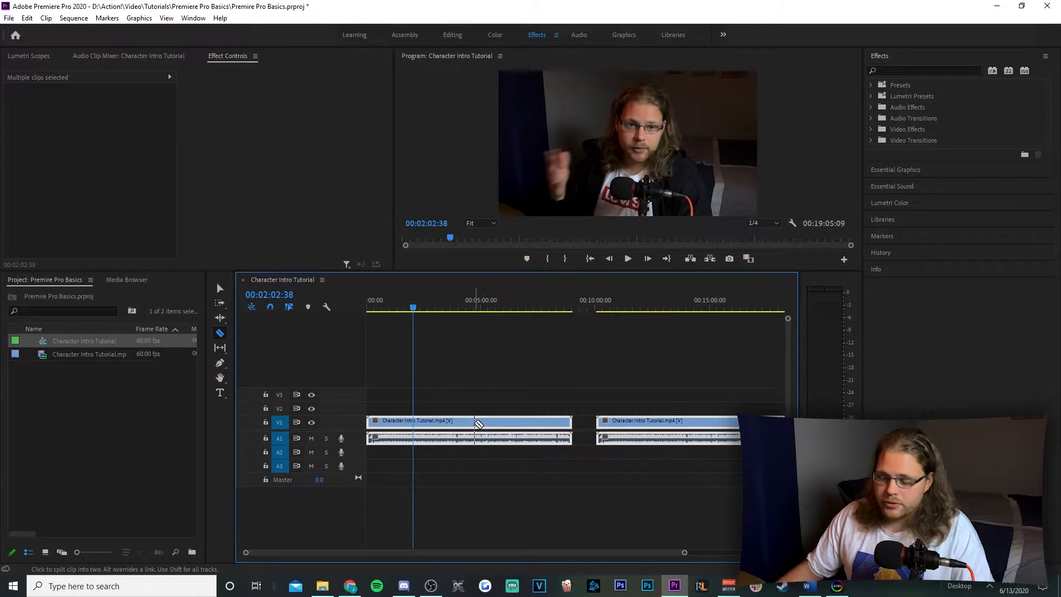
click(474, 422)
click(529, 423)
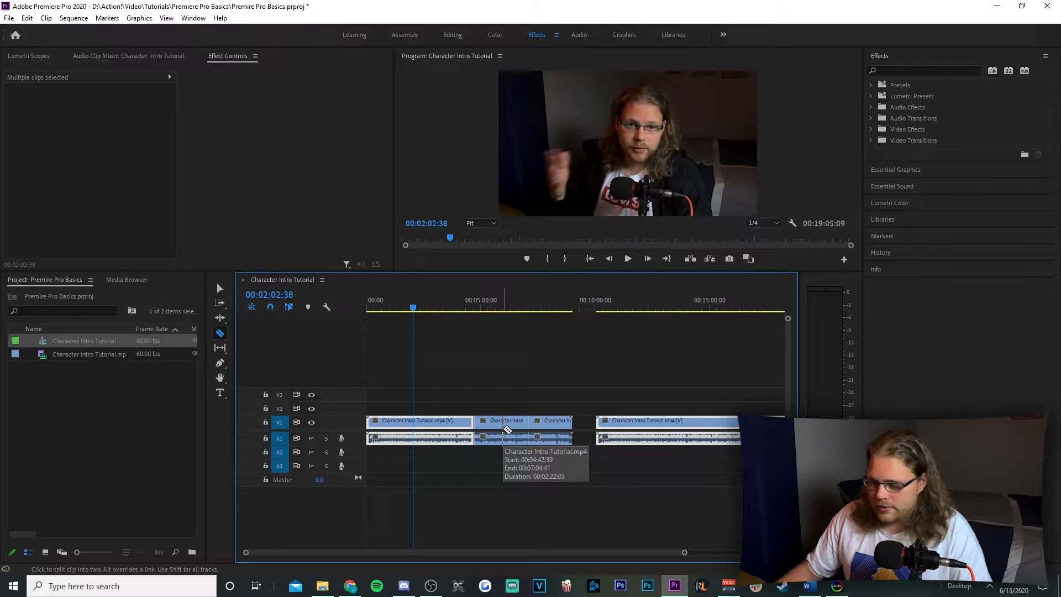
click(502, 423)
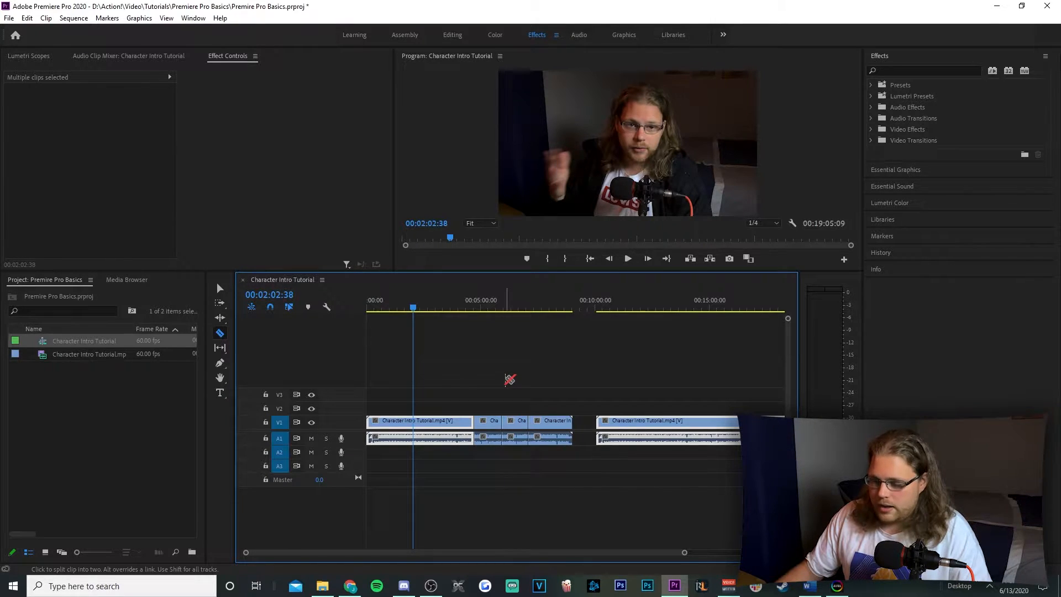
key(a)
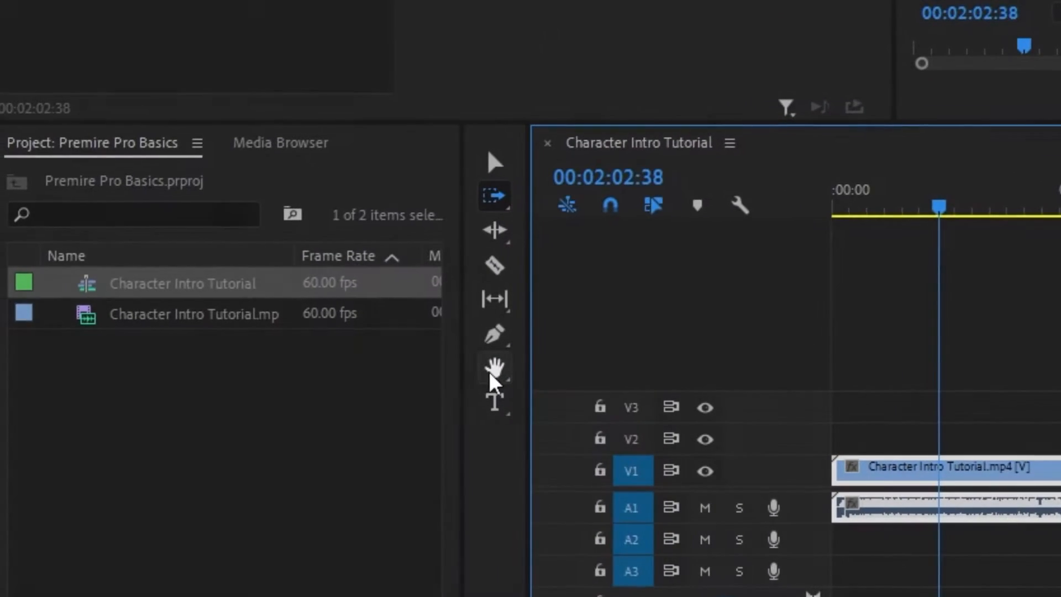
Pan the timeline with the Hand tool to the end of the second clip and back to the start
click(220, 378)
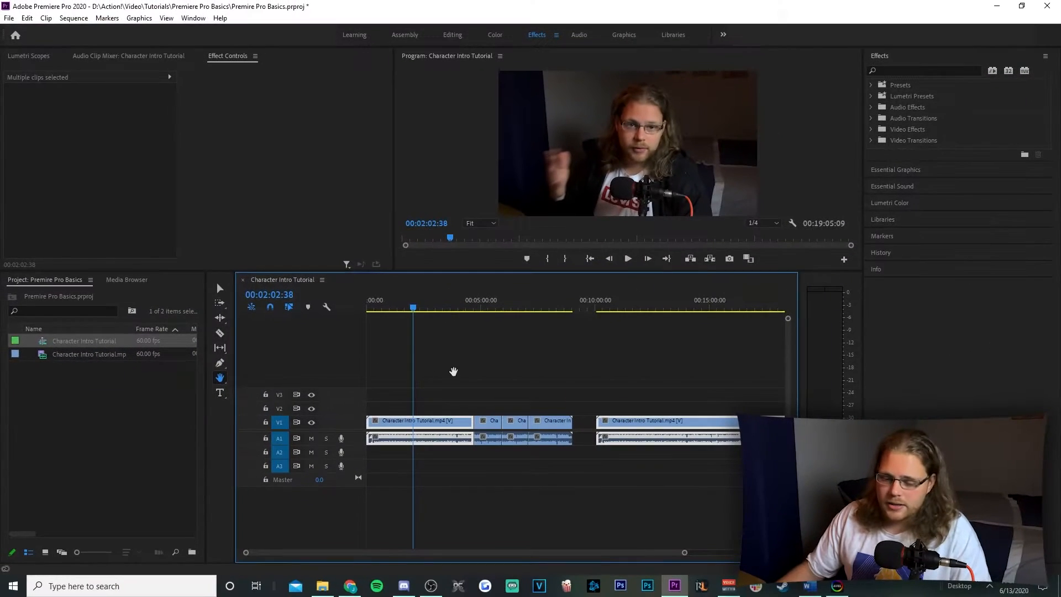
scroll(550, 372, down, 5)
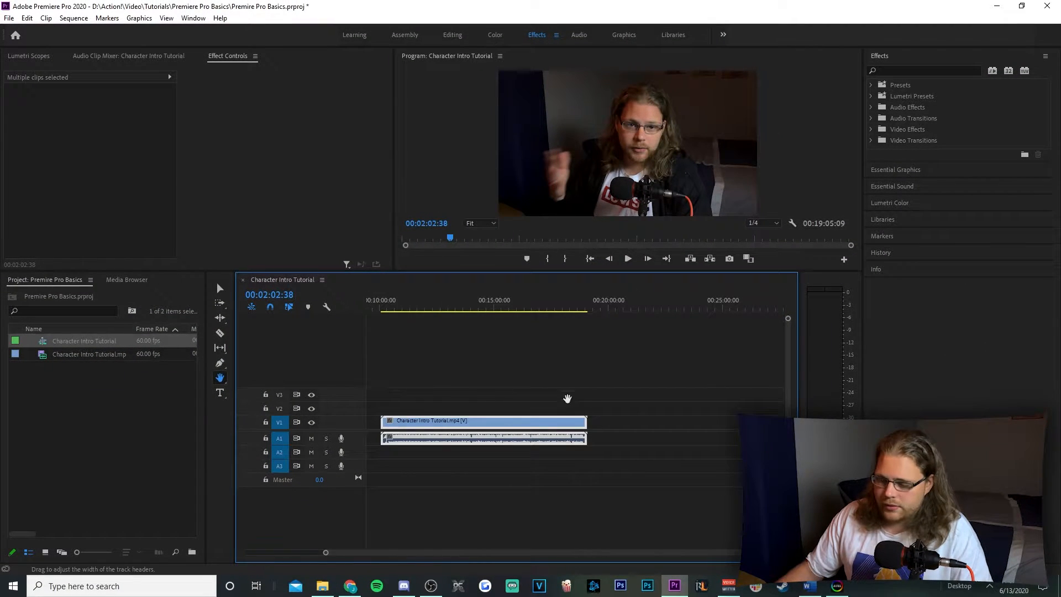
scroll(635, 379, up, 5)
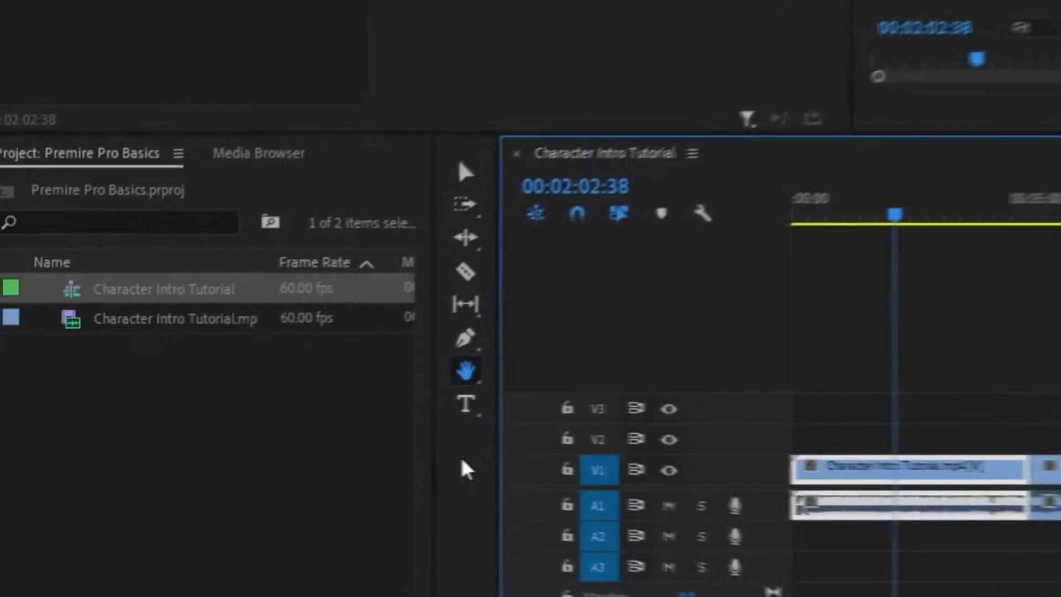
Add a text graphic reading "hi there" over the lower middle of the video at the playhead with the Type tool
click(220, 393)
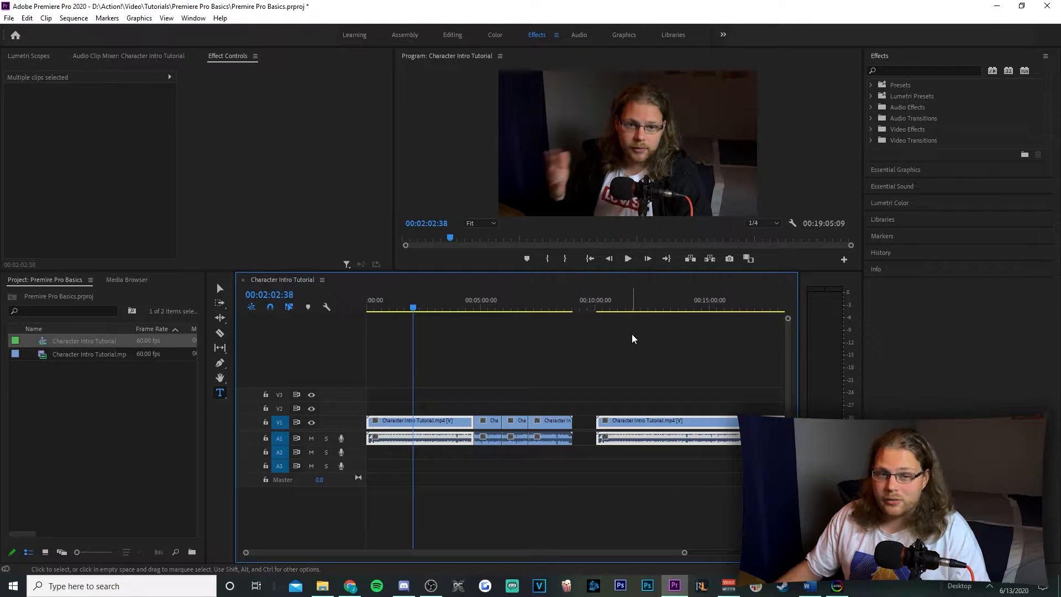
click(555, 178)
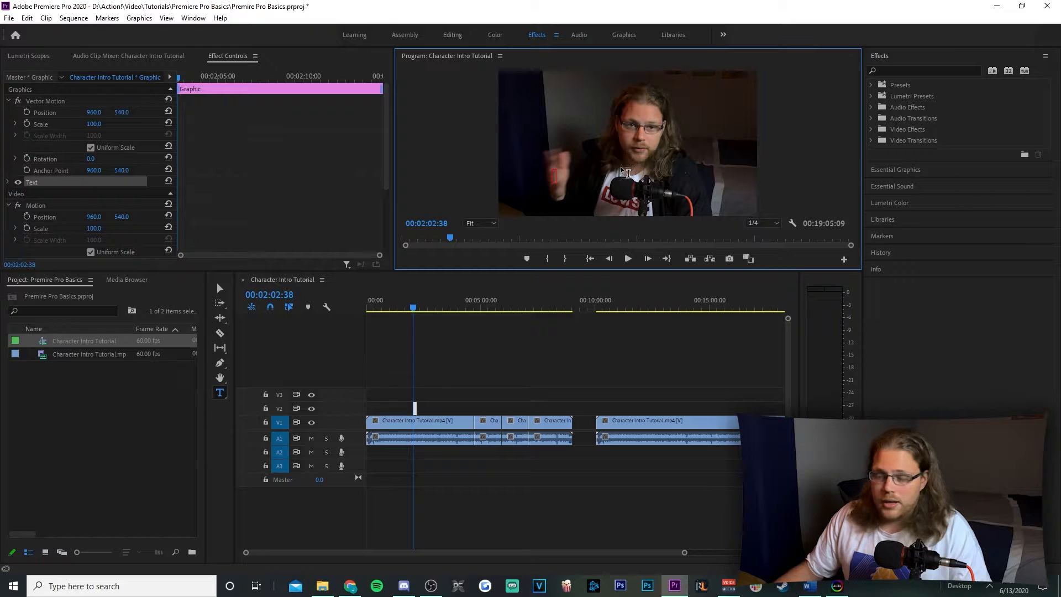
text(hi there)
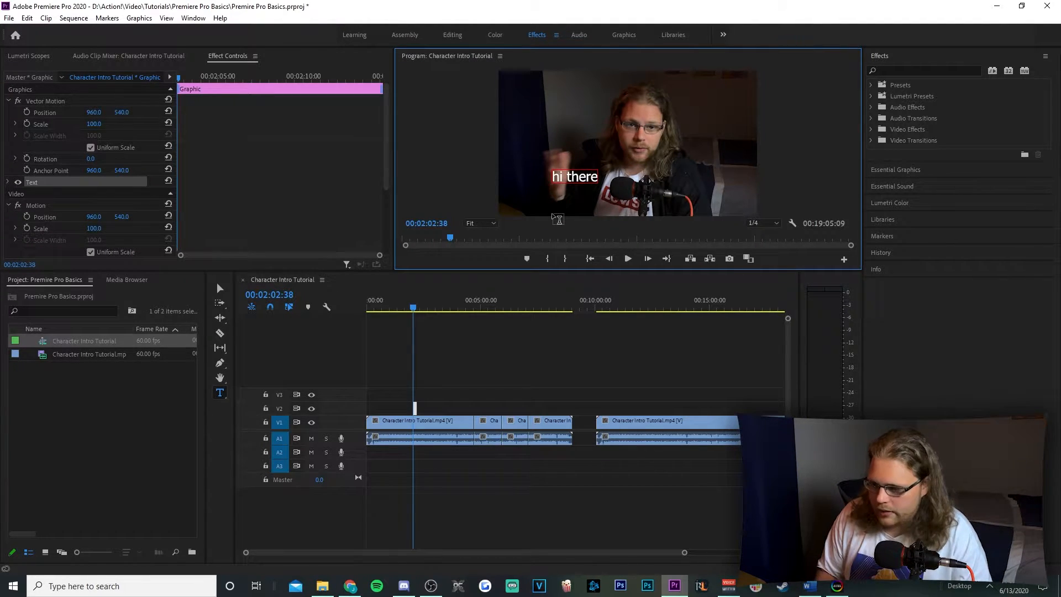
scroll(410, 409, up, 5)
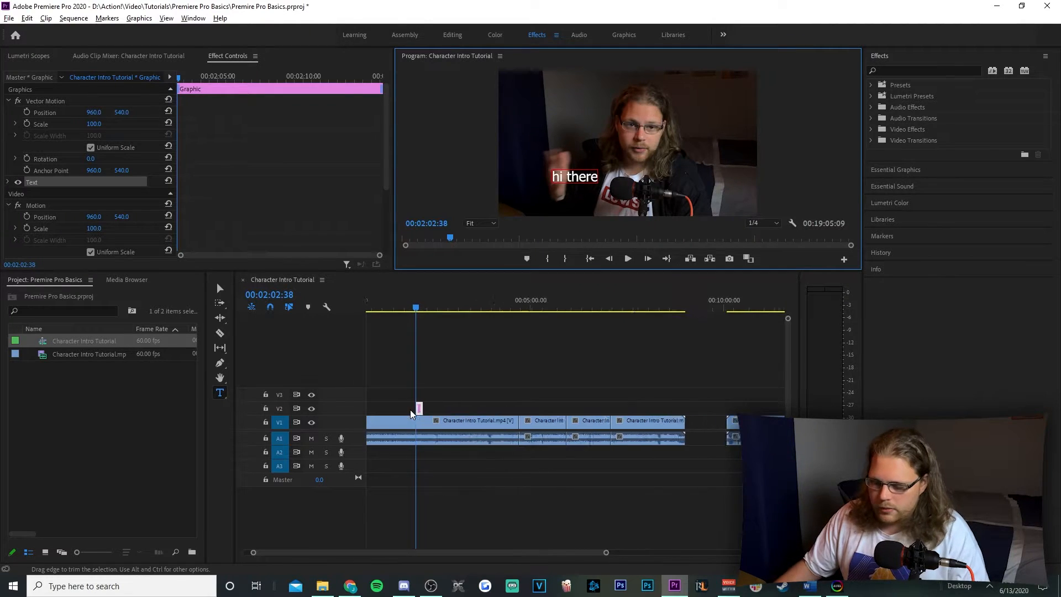
Lengthen the "hi there" title on V2 and shift it later so it spans about 00:02:54 to 00:04:31
scroll(423, 409, up, 2)
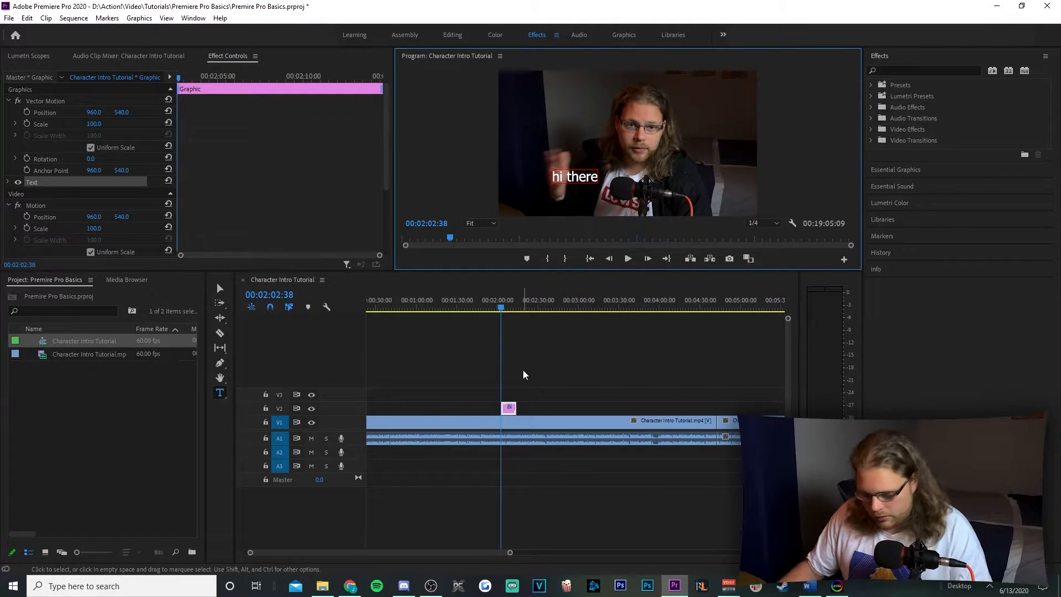
click(536, 384)
key(v)
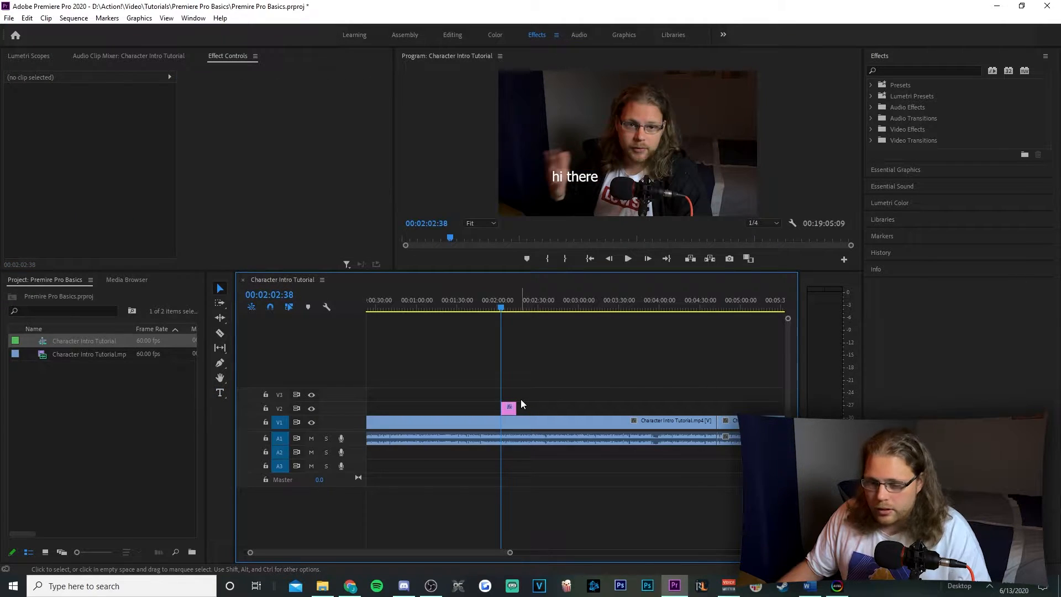
drag(515, 409, 706, 415)
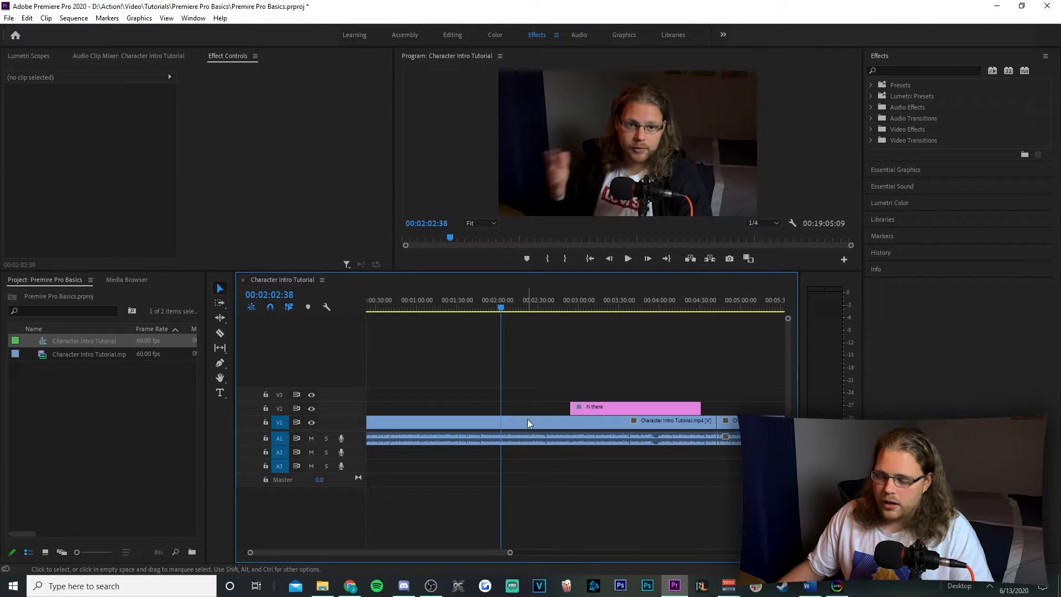
Select the first V1 clip, place the playhead at 00:00:51:32 and set the clip's position to 1216, 539
click(506, 423)
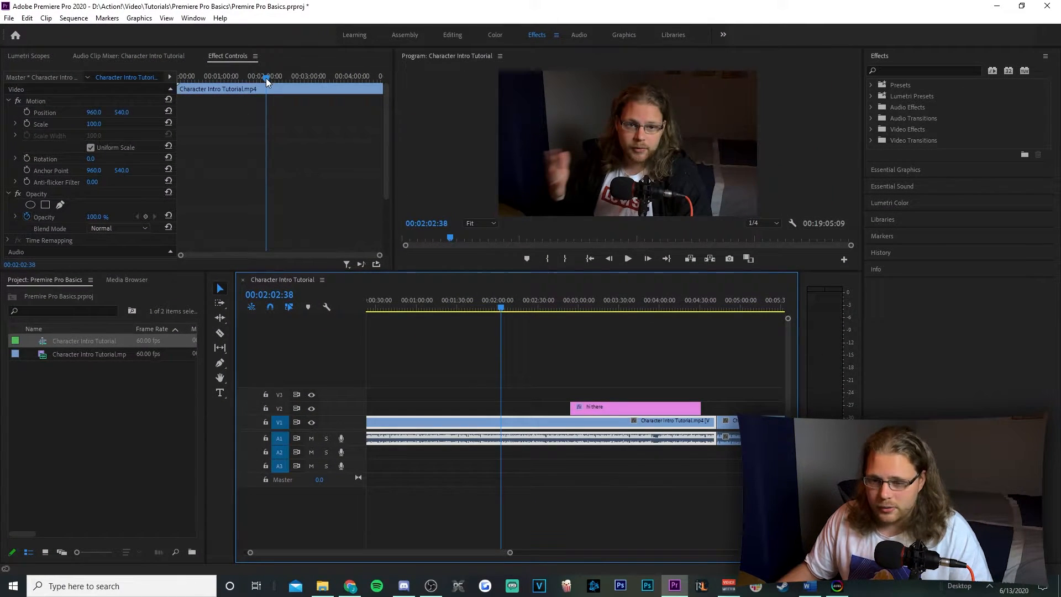
drag(266, 78, 214, 78)
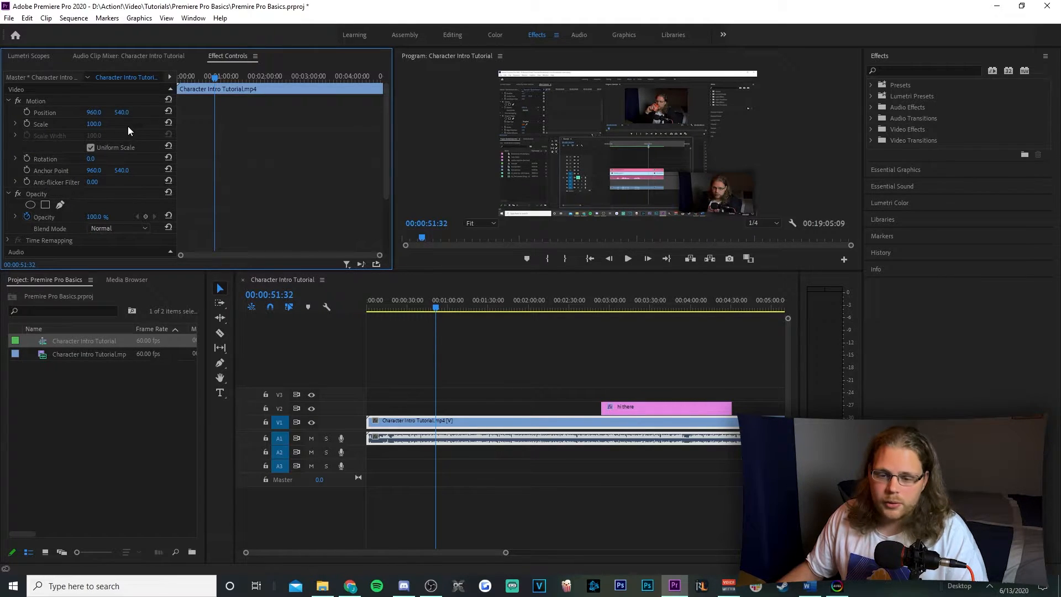
click(92, 116)
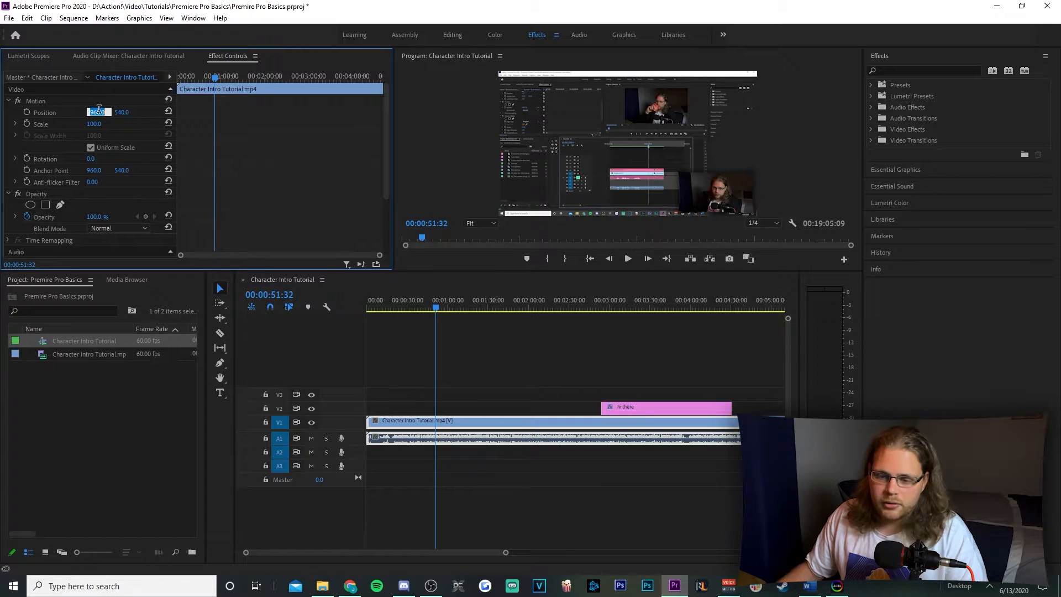
click(205, 111)
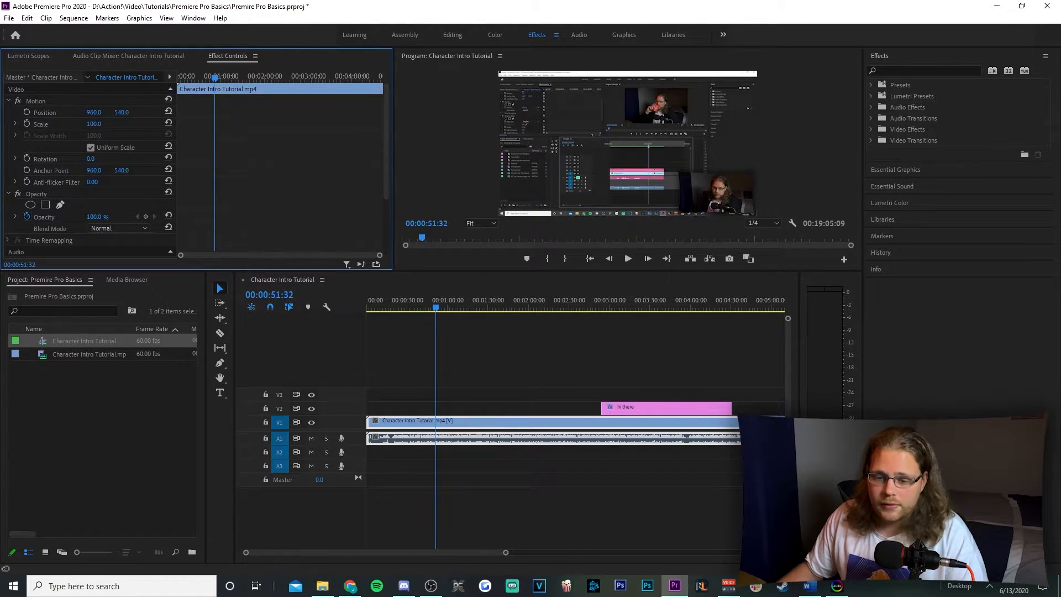
drag(94, 113, 235, 113)
drag(121, 113, 243, 114)
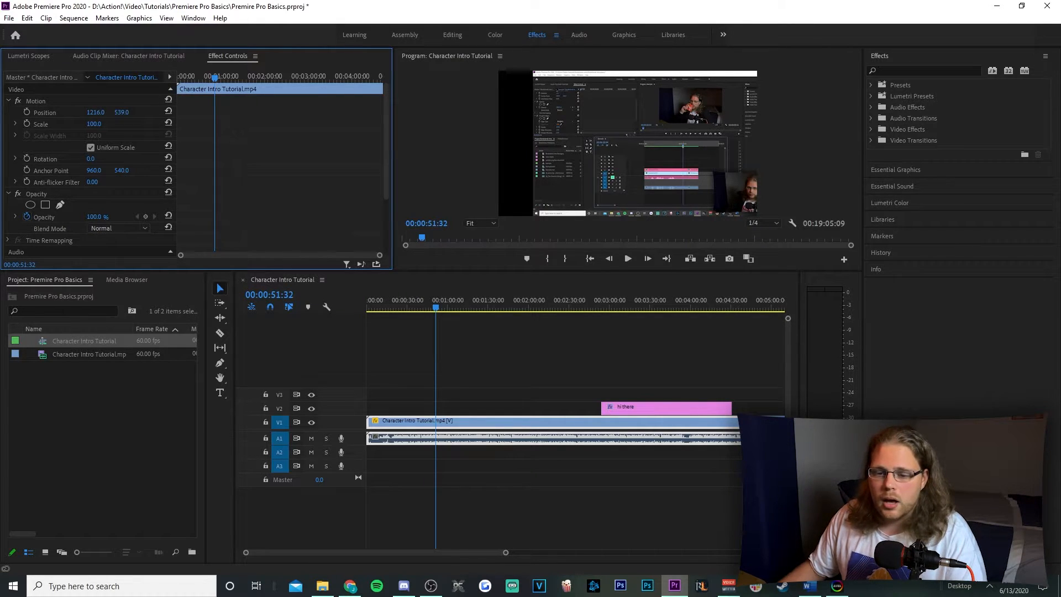
Scale the first clip down to 81, enlarge it to 148, and set its rotation to 10°
mouse_move(94, 124)
mouse_down()
mouse_move(57, 124)
mouse_move(83, 124)
mouse_up()
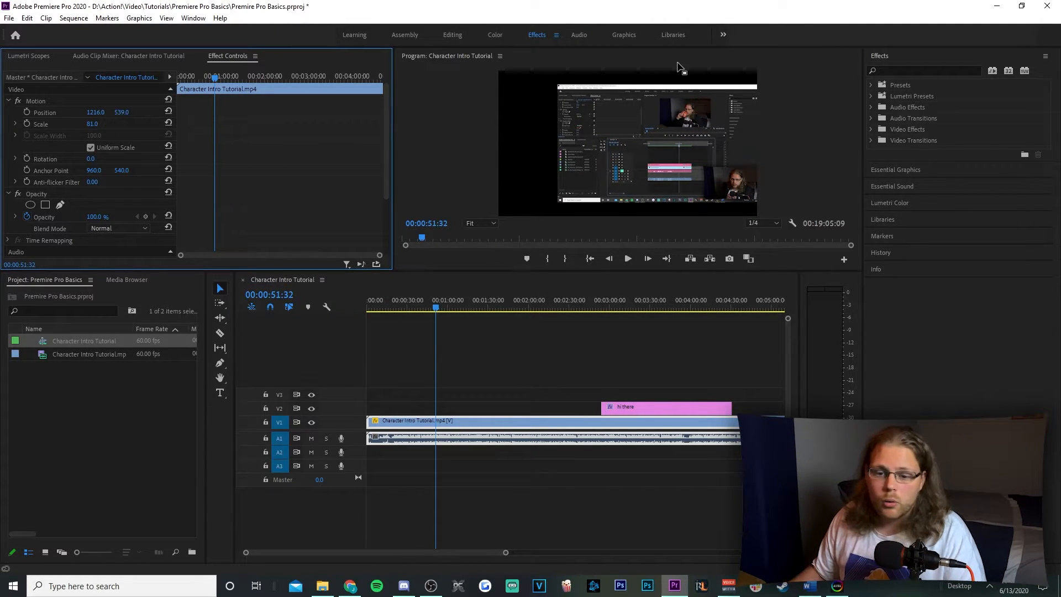
drag(91, 124, 323, 135)
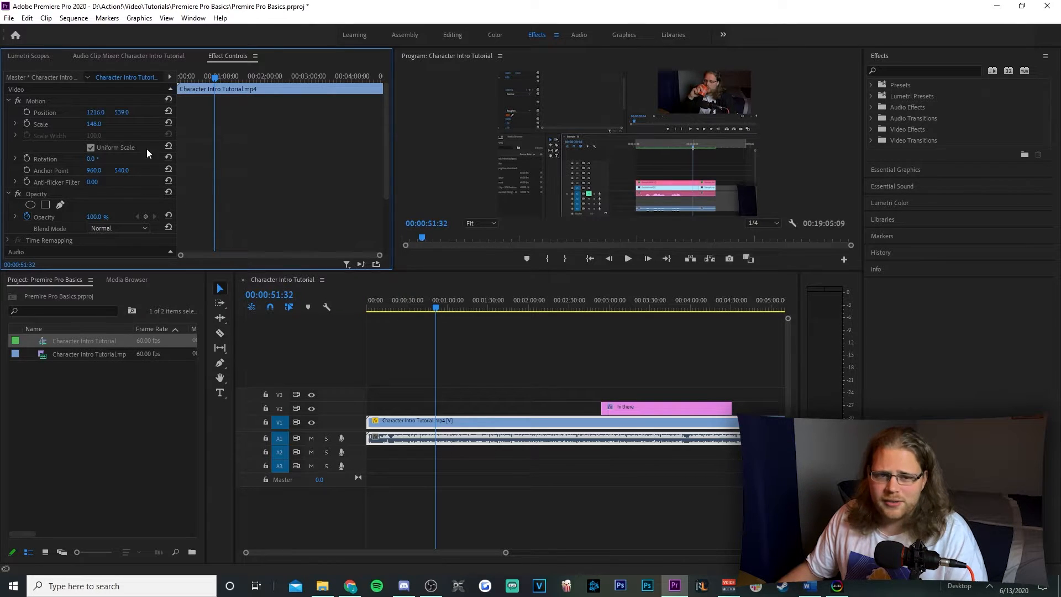
mouse_move(91, 159)
mouse_down()
mouse_move(111, 159)
mouse_move(98, 159)
mouse_up()
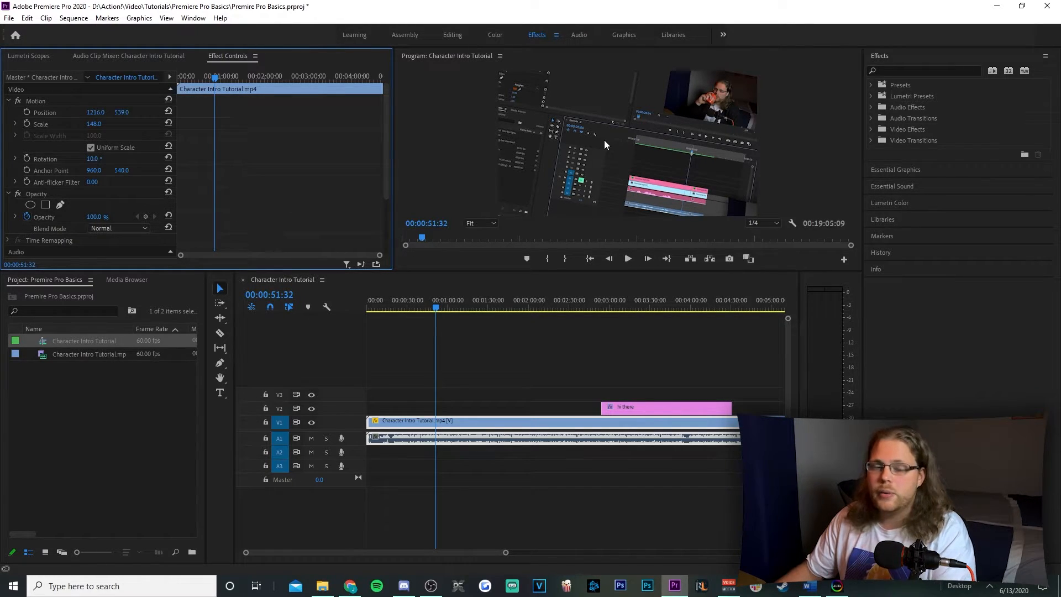
Move the title to V4 and the first clip to V3, and place the next piece beneath them on V1 starting at 00:00:51:32
scroll(647, 394, down, 2)
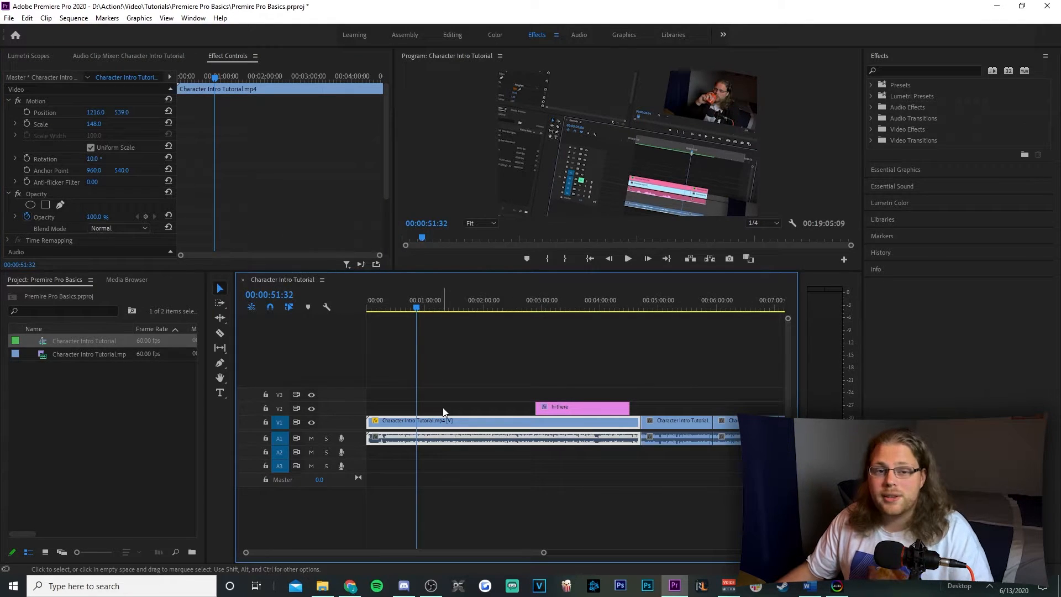
click(579, 386)
drag(579, 384, 526, 404)
drag(673, 441, 447, 425)
click(428, 369)
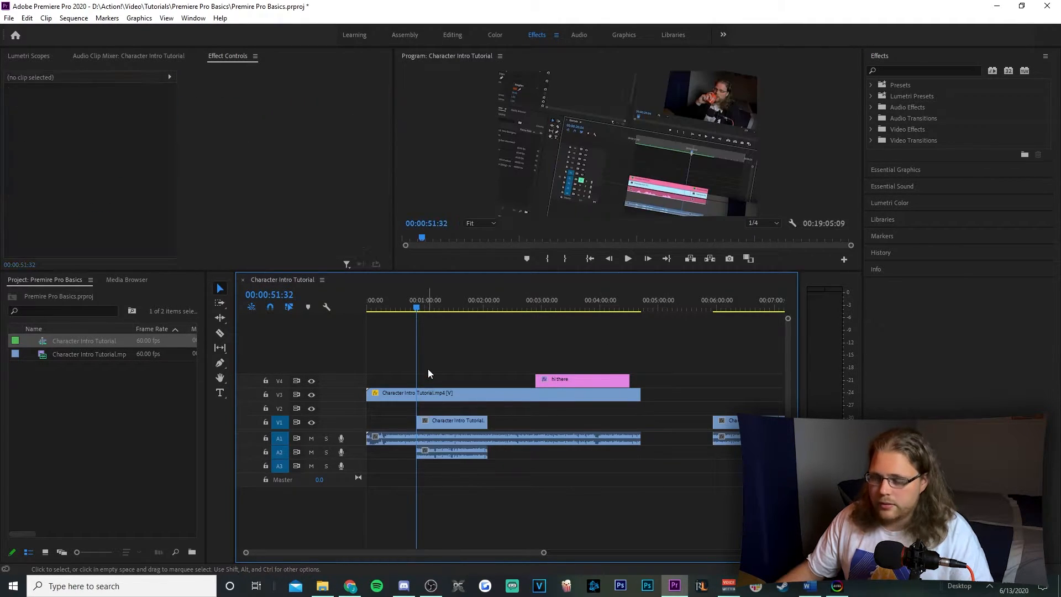
Try adjusting the opacity of the V3 clip and return it to 100%
click(419, 307)
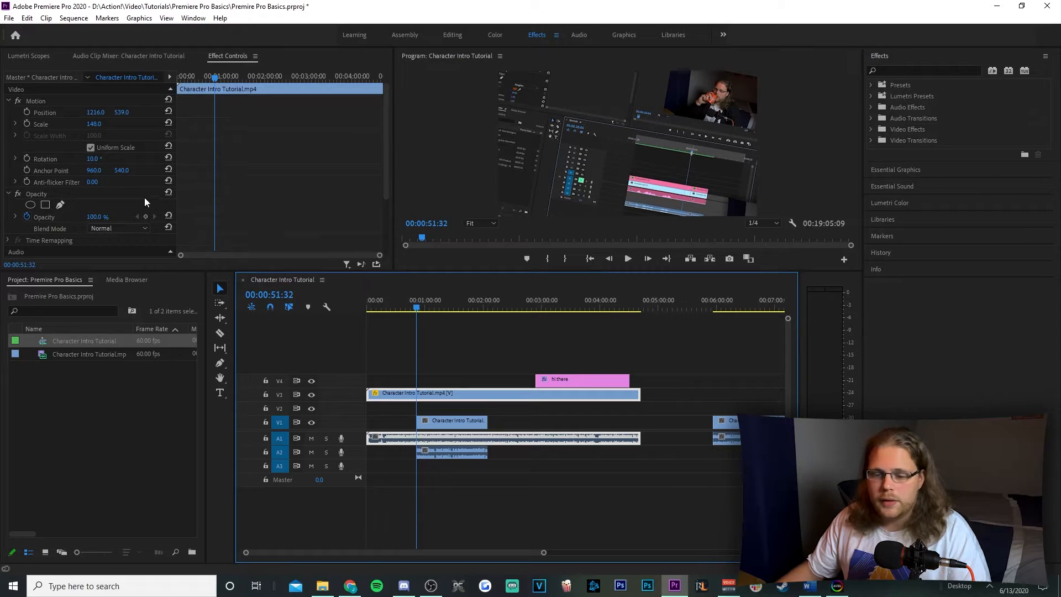
mouse_move(100, 217)
mouse_down()
mouse_move(44, 218)
mouse_move(100, 218)
mouse_up()
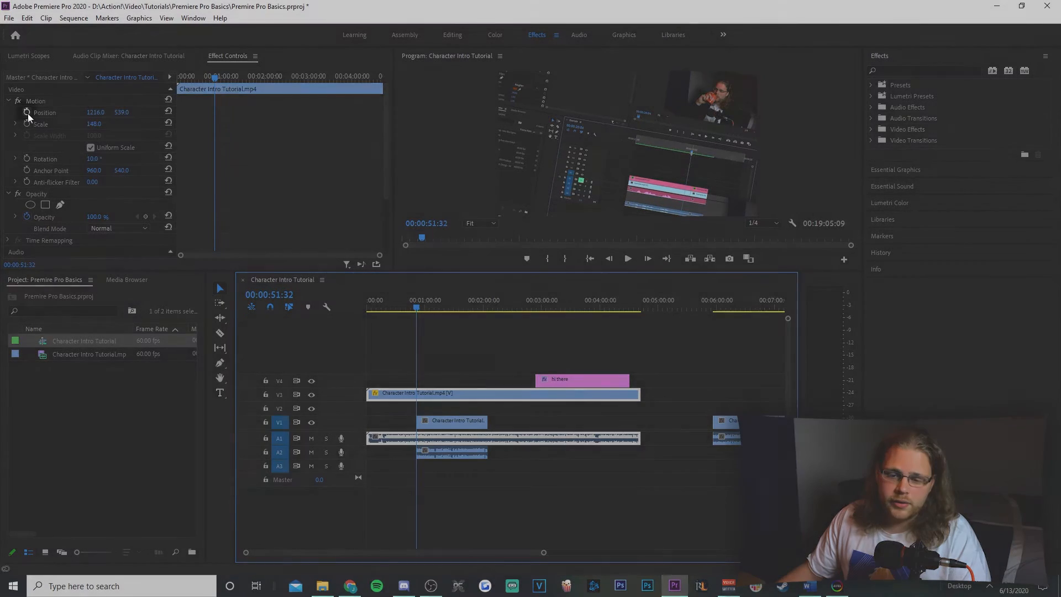
Keyframe the V3 clip's position at 1216, 539 at 00:00:51:32 and 647, 539 at 00:01:43:49, and preview a point between them
click(26, 112)
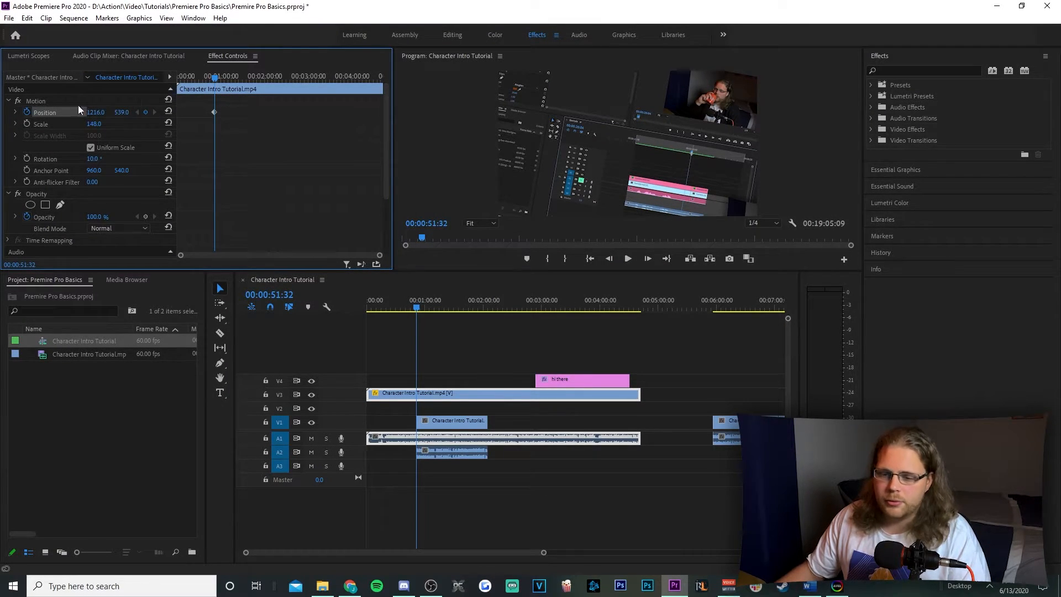
drag(215, 76, 253, 81)
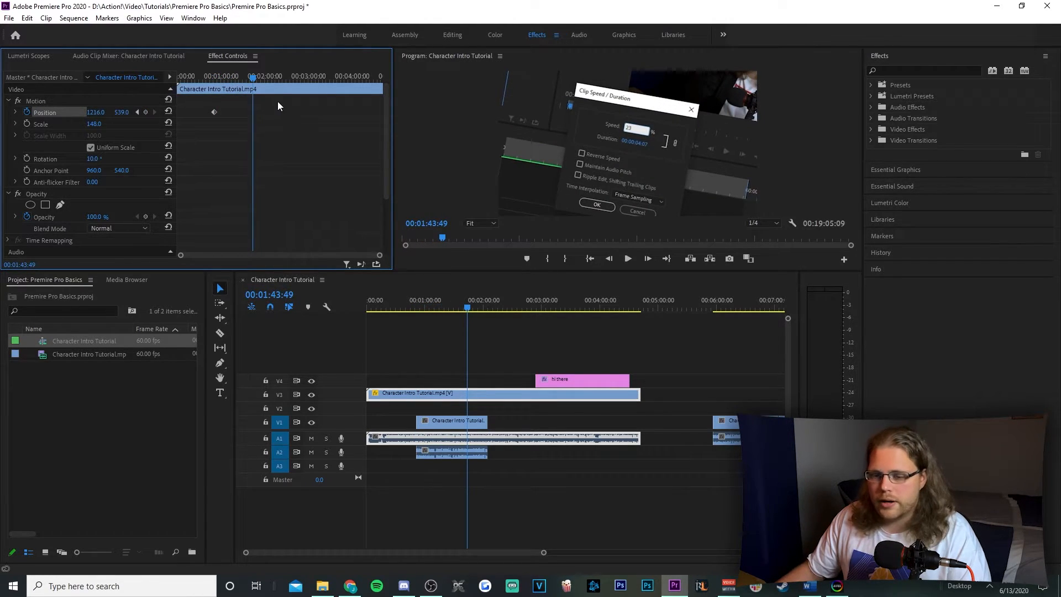
drag(96, 113, 33, 112)
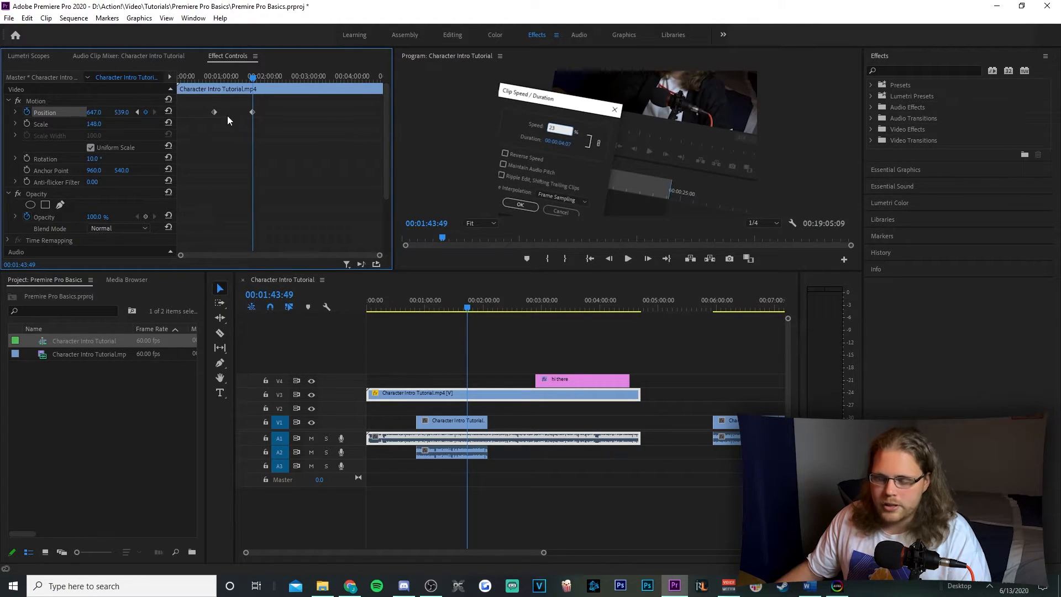
drag(254, 77, 233, 78)
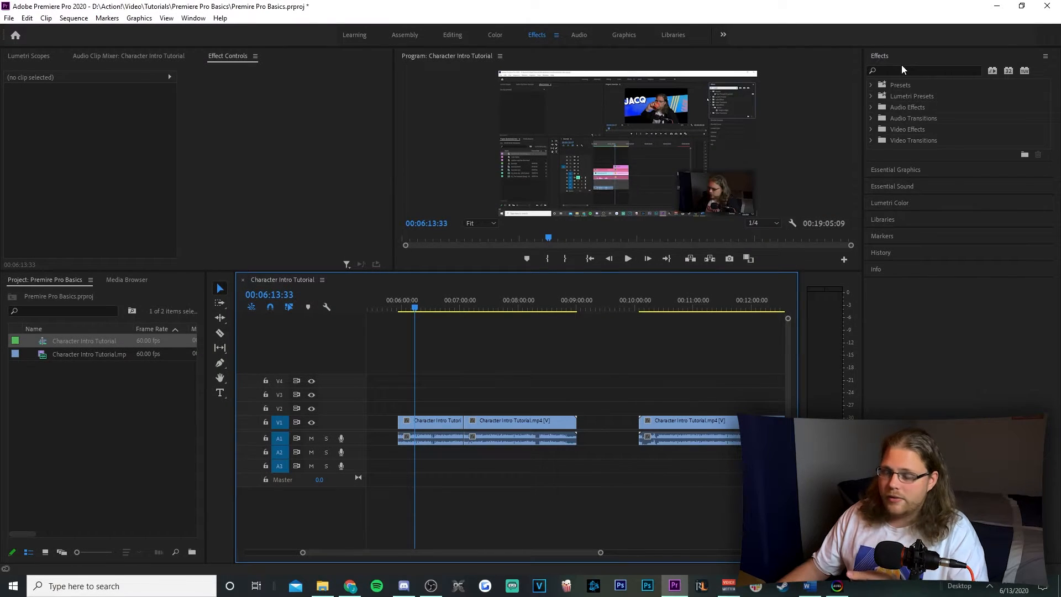
Browse the Crossfade audio transitions and the Blur & Sharpen video effects, and collapse the effect folders
click(871, 118)
click(878, 129)
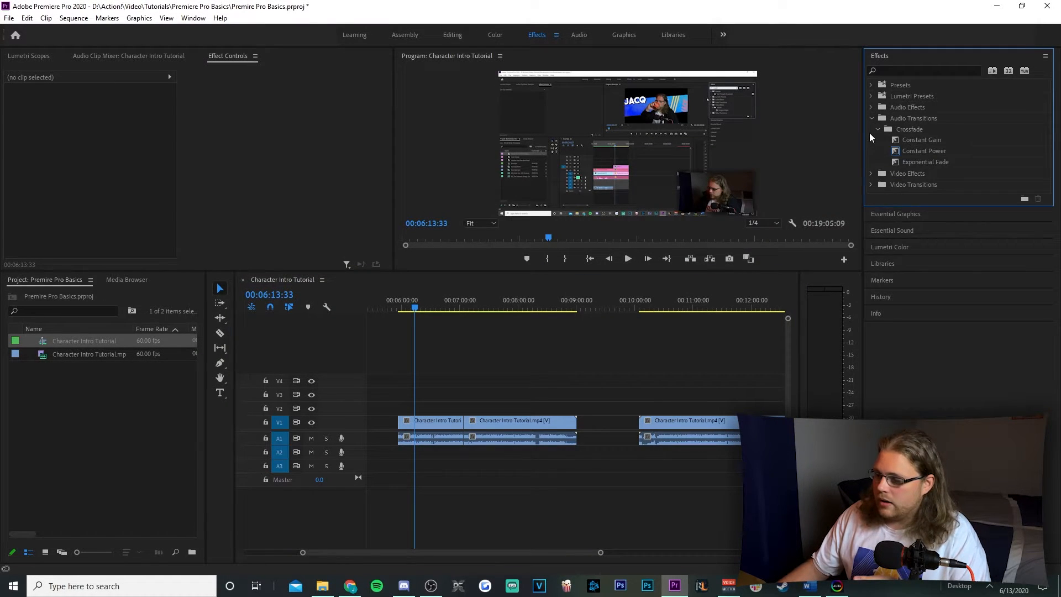
click(873, 173)
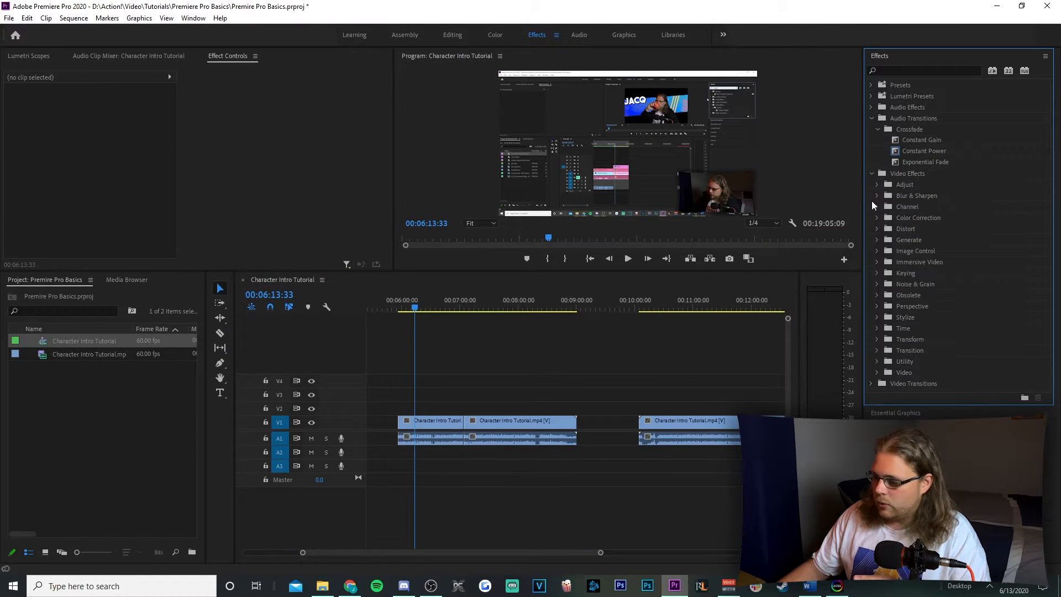
click(877, 196)
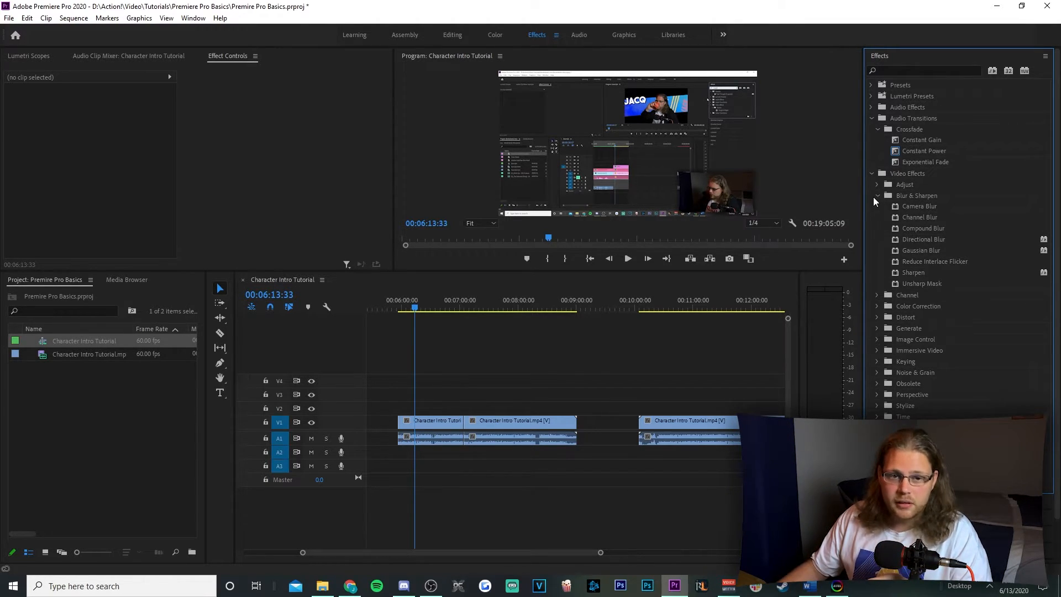
click(876, 196)
click(878, 128)
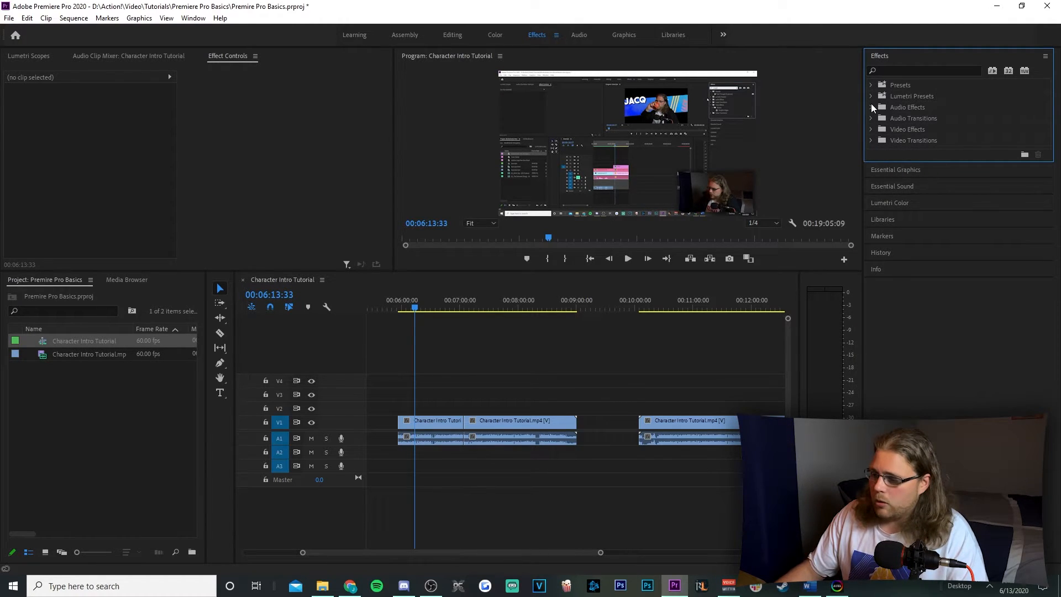
Apply the Lighting Effects video effect from the Adjust group to the V1 clip at 00:06:13:33
click(870, 130)
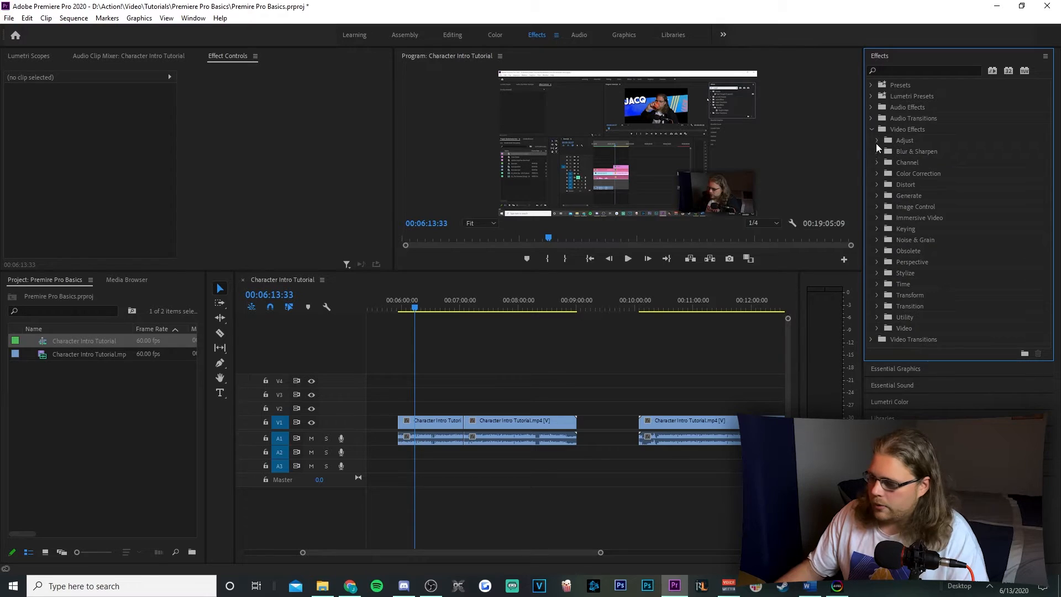
click(877, 142)
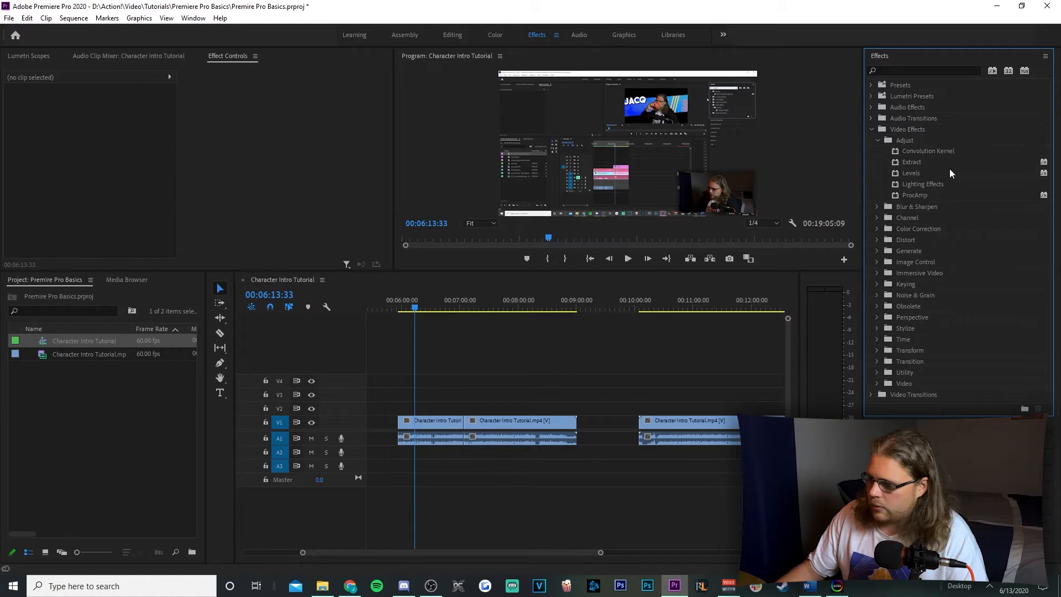
click(920, 184)
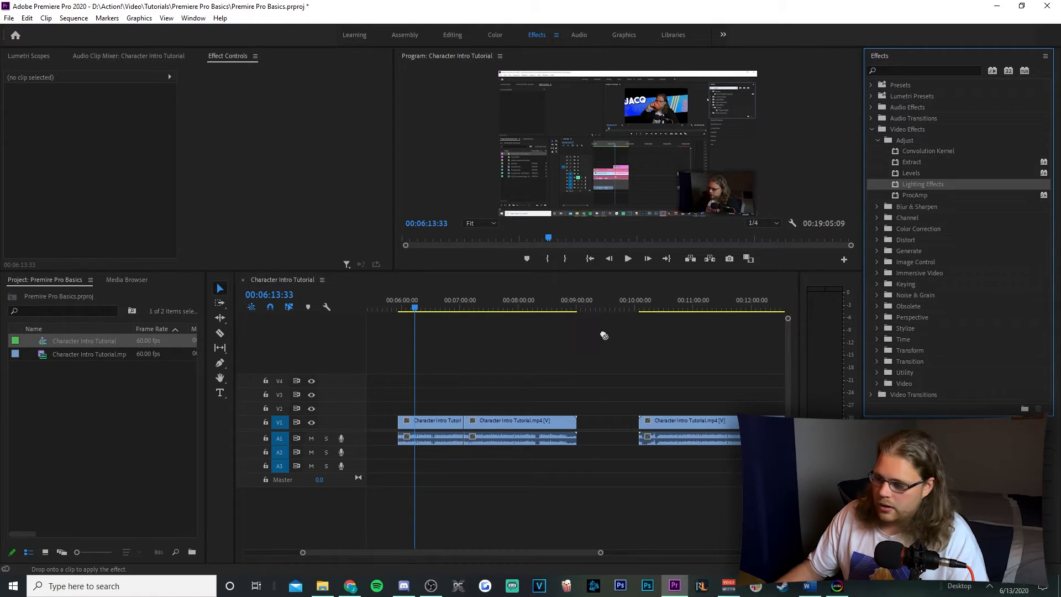
drag(922, 189, 436, 419)
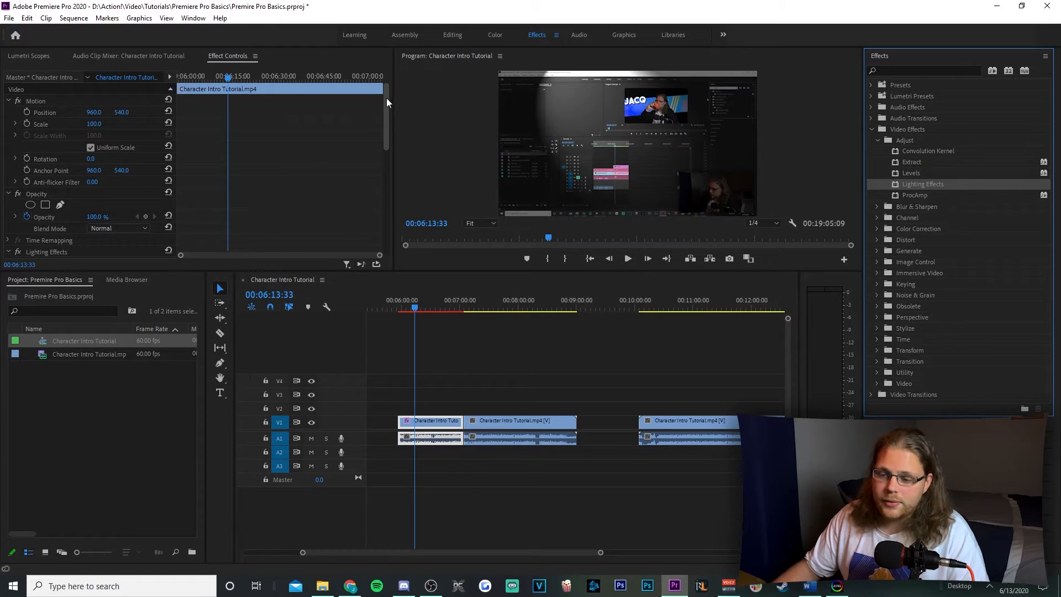
Inspect the Lighting Effects settings, including Light 1, and remove the effect from the clip
drag(385, 105, 379, 158)
click(111, 115)
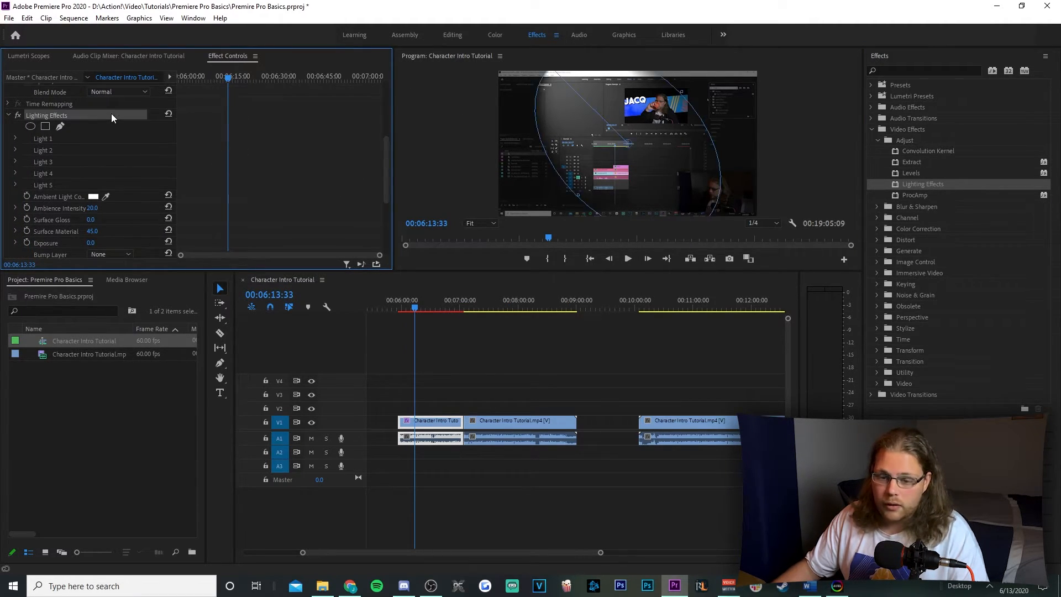
click(14, 139)
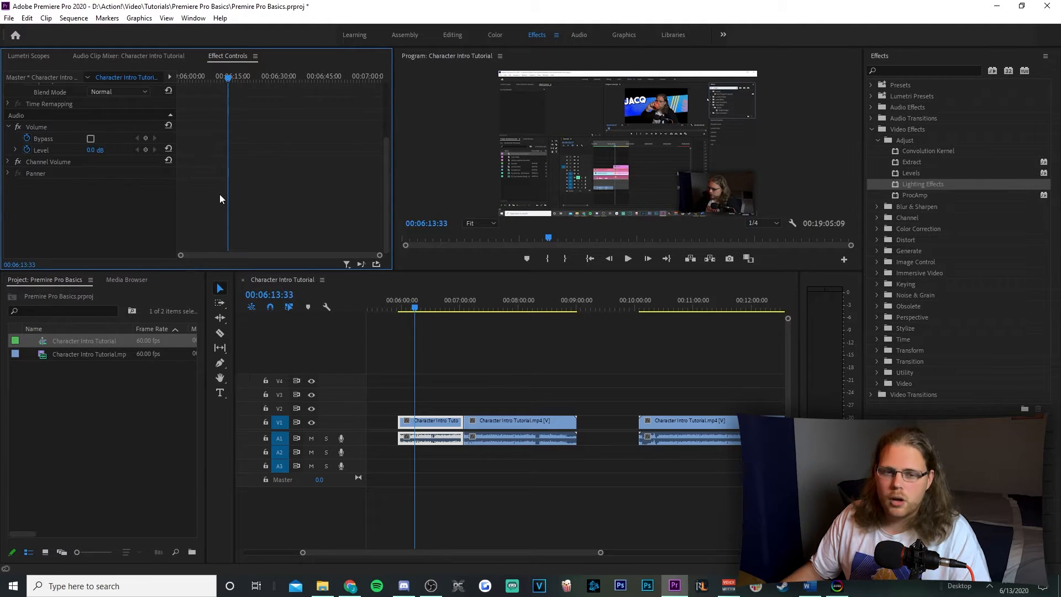
Search the effects for "transform" and apply the Distort group's Transform effect to the V1 clip at 00:06:13:33
click(939, 69)
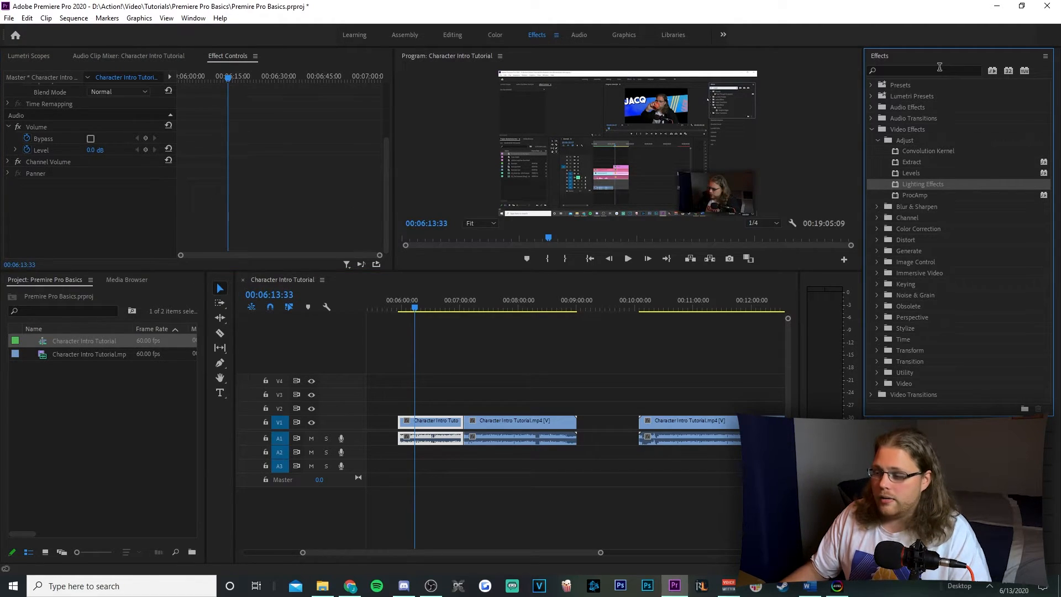
click(940, 67)
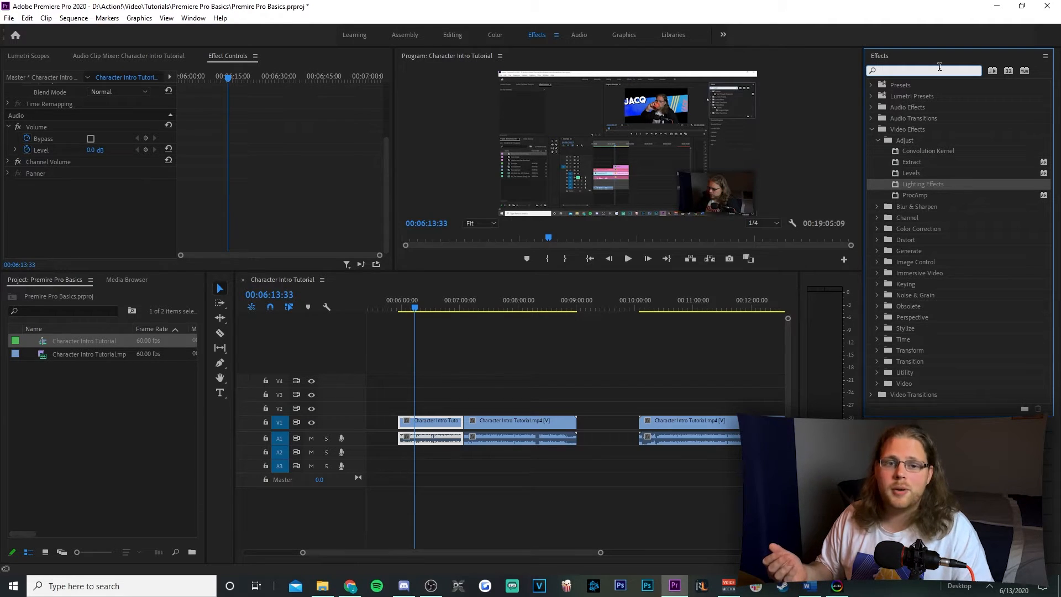
text(tr)
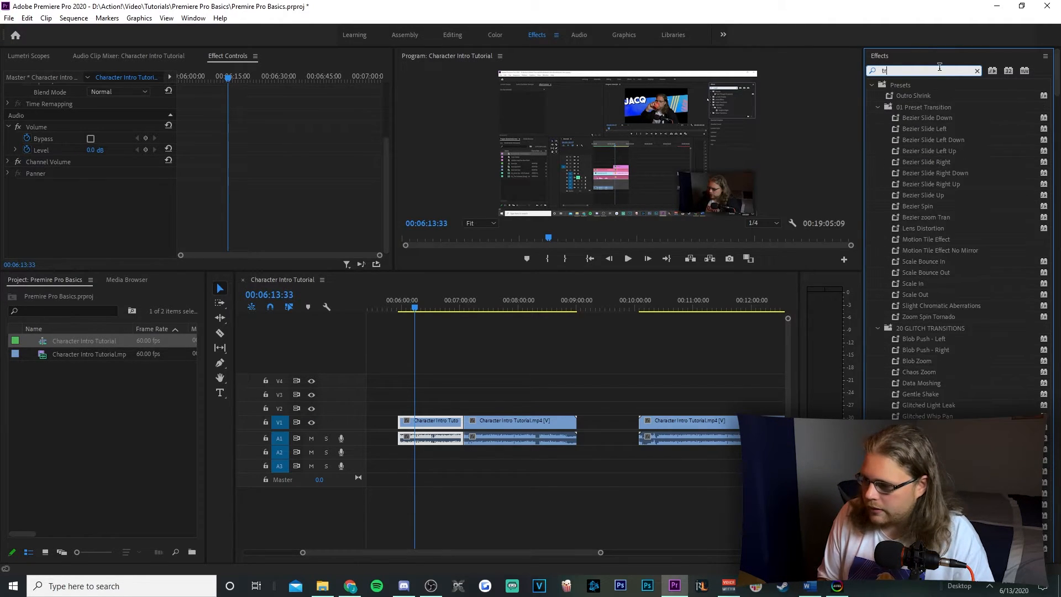
text(ansform)
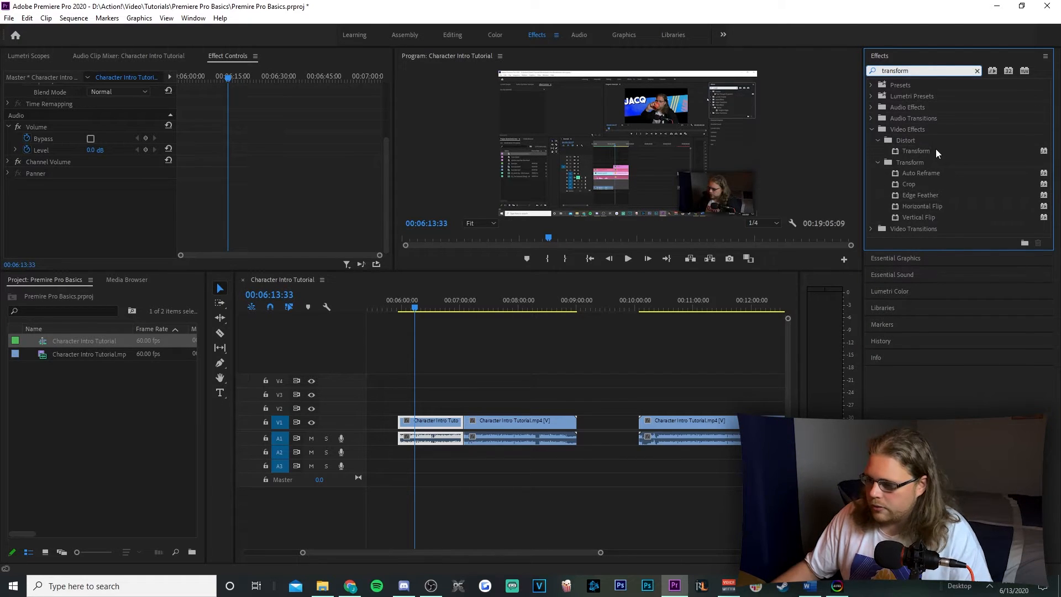
drag(933, 155, 426, 430)
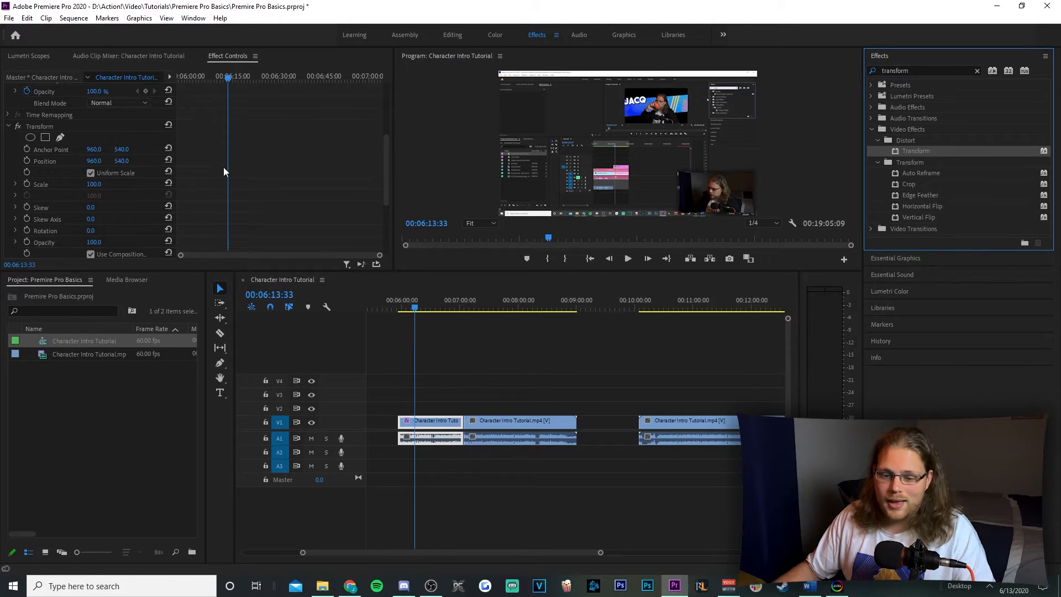
Select the clip's Transform effect with the playhead at 00:06:21:31, and clear the effects search
scroll(224, 171, down, 1)
click(146, 109)
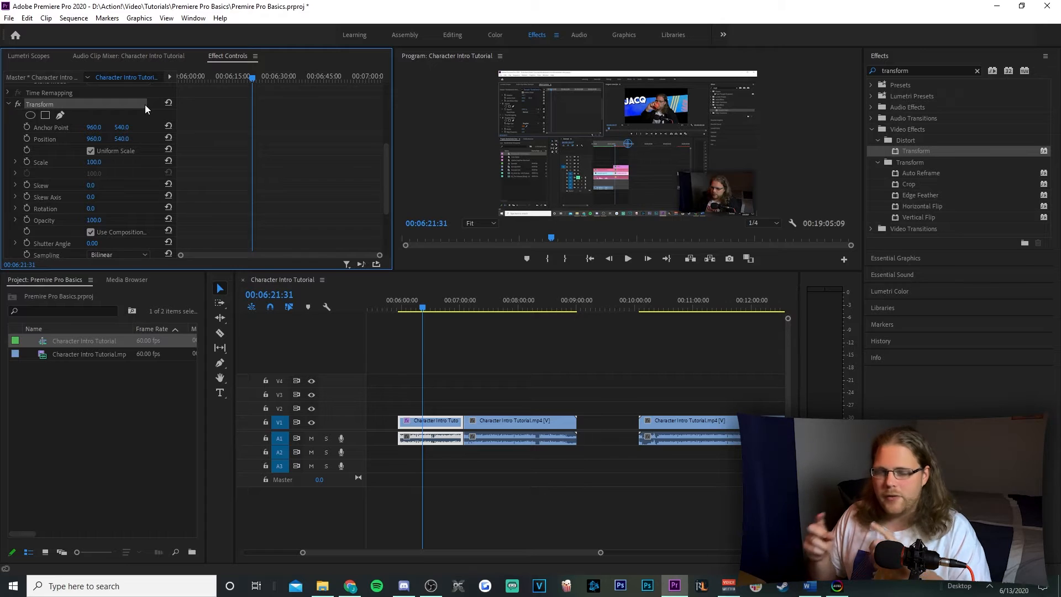
click(981, 70)
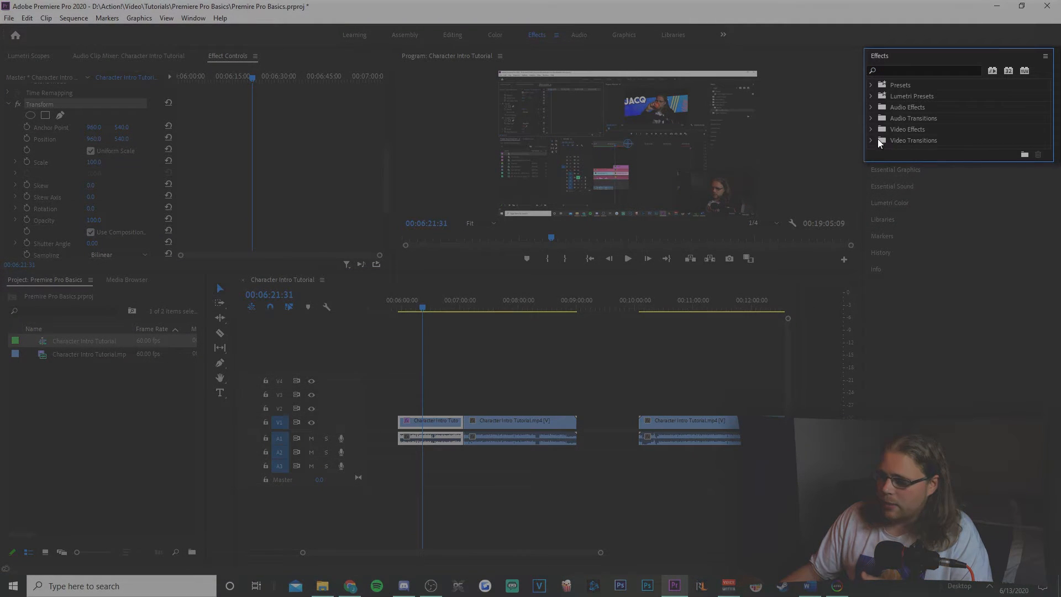
Apply the Page Peel video transition to the cut between the two adjoining V1 clips near 00:07:04
click(869, 142)
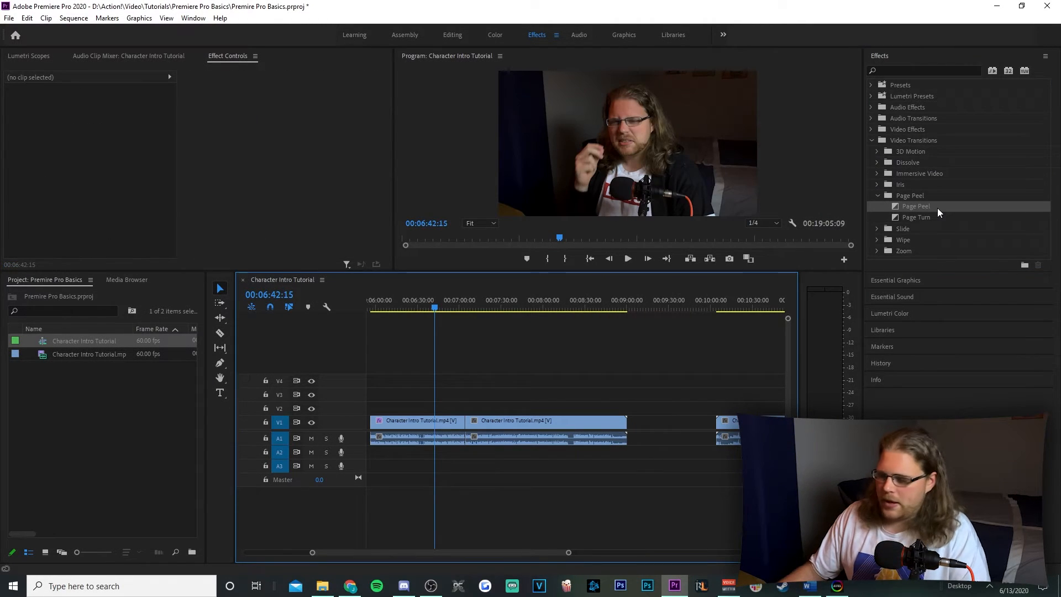
drag(938, 208, 471, 423)
scroll(479, 421, up, 5)
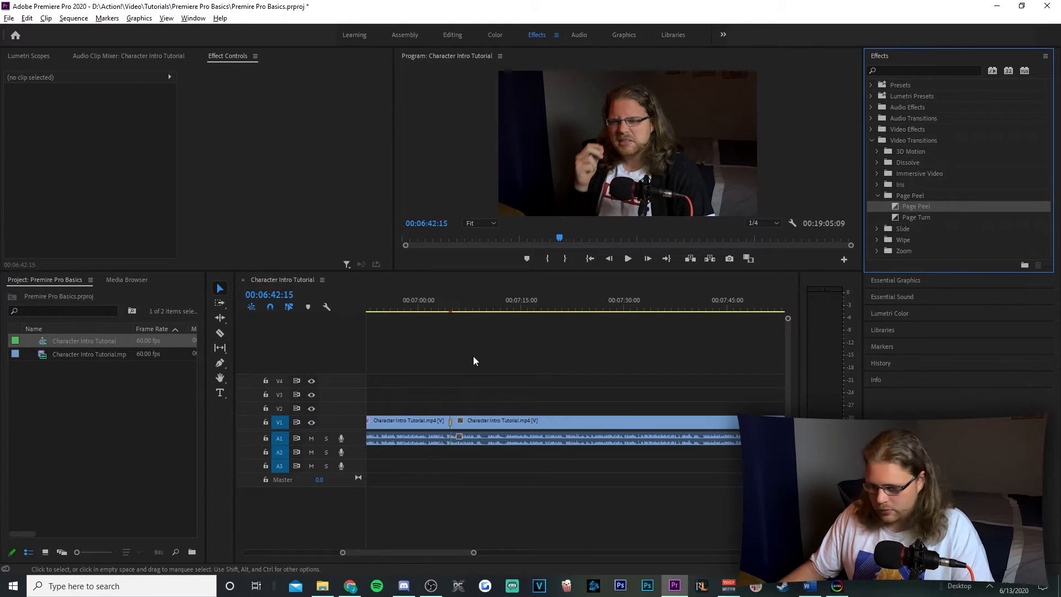
scroll(453, 407, up, 3)
scroll(451, 404, up, 3)
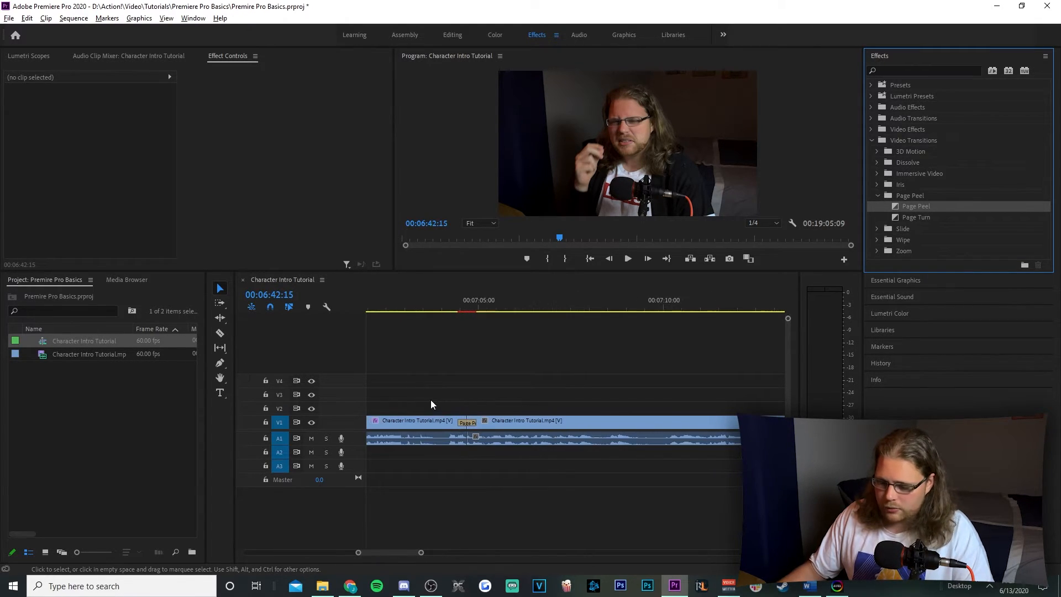
Extend both ends of the Page Peel transition to a duration of 00:00:01:27
click(467, 423)
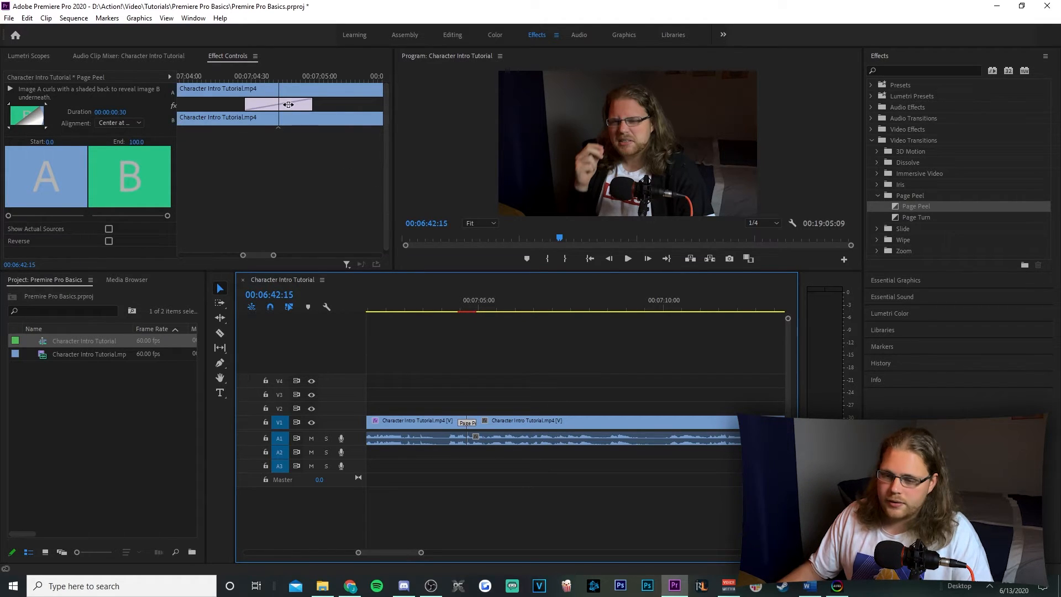
drag(312, 103, 376, 104)
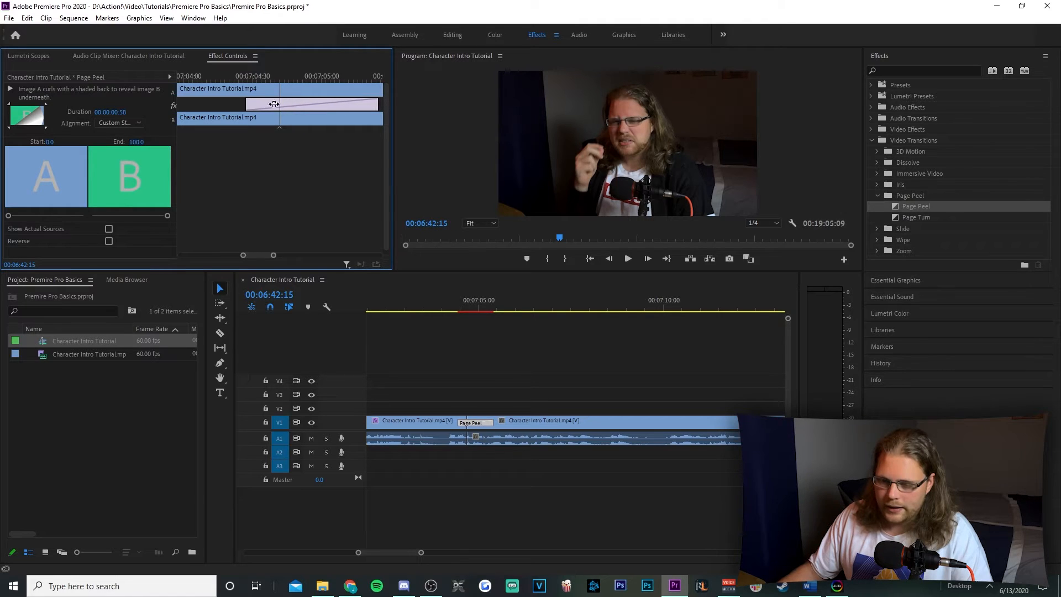
drag(247, 106, 181, 108)
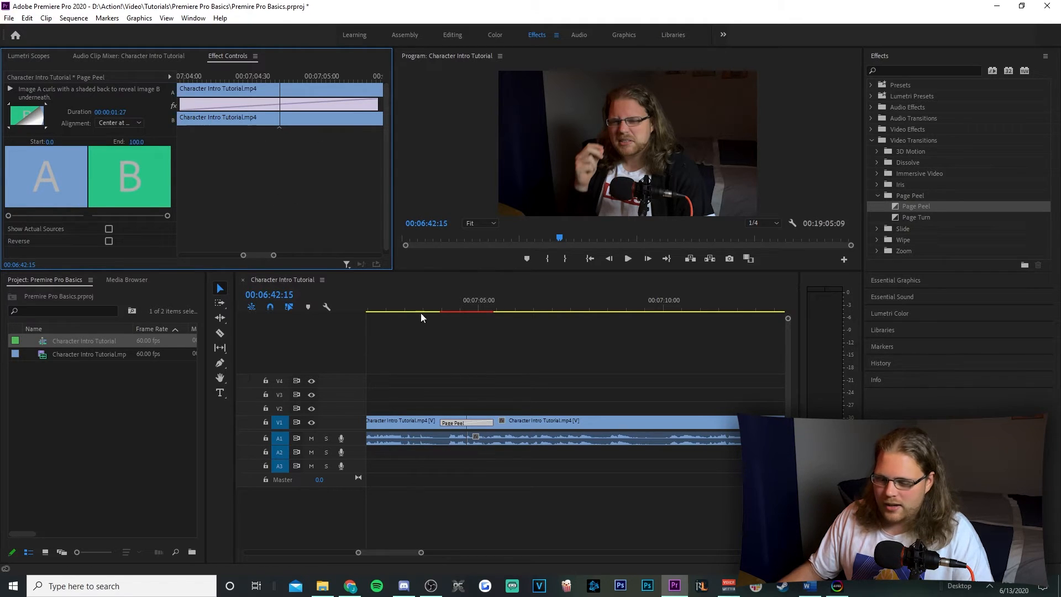
Play back the sequence across the Page Peel transition from just before 00:07:04
click(419, 385)
key(space)
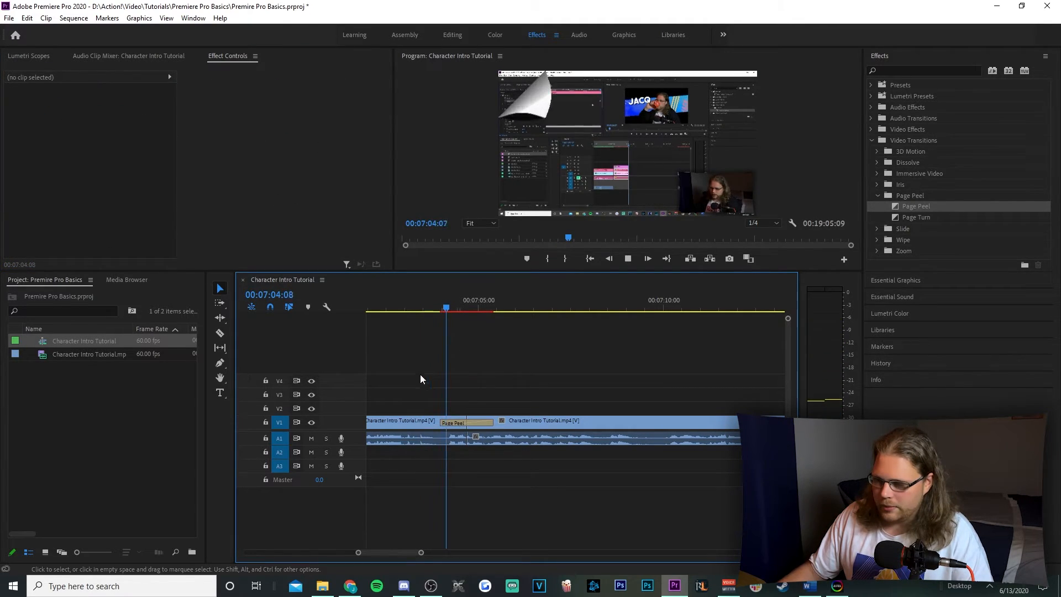
key(space)
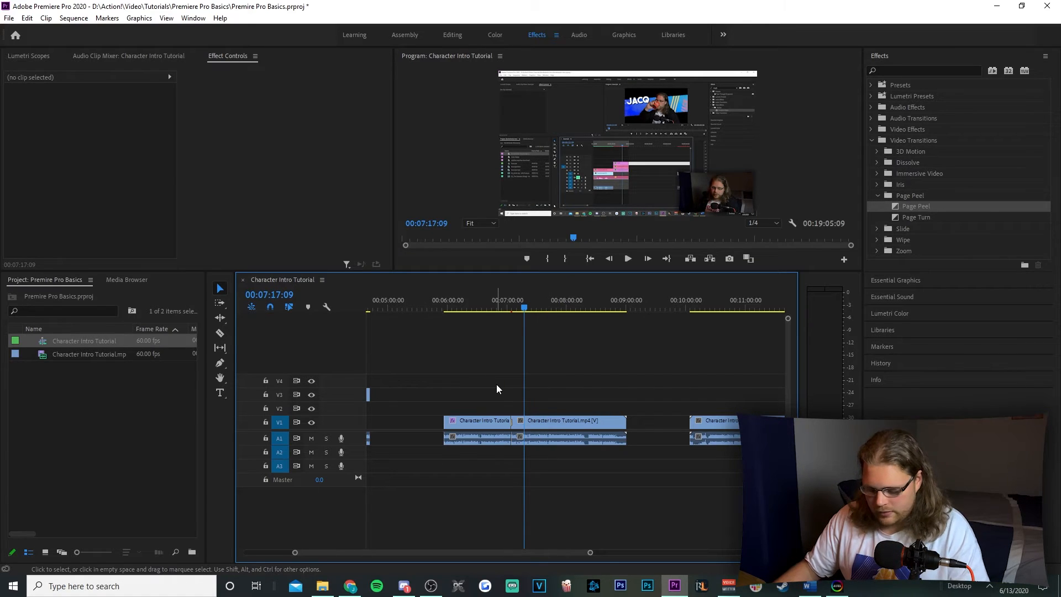
Mark the sequence's In point at 00:07:17:09 and its Out point at 00:08:03:56
key(i)
drag(526, 308, 573, 313)
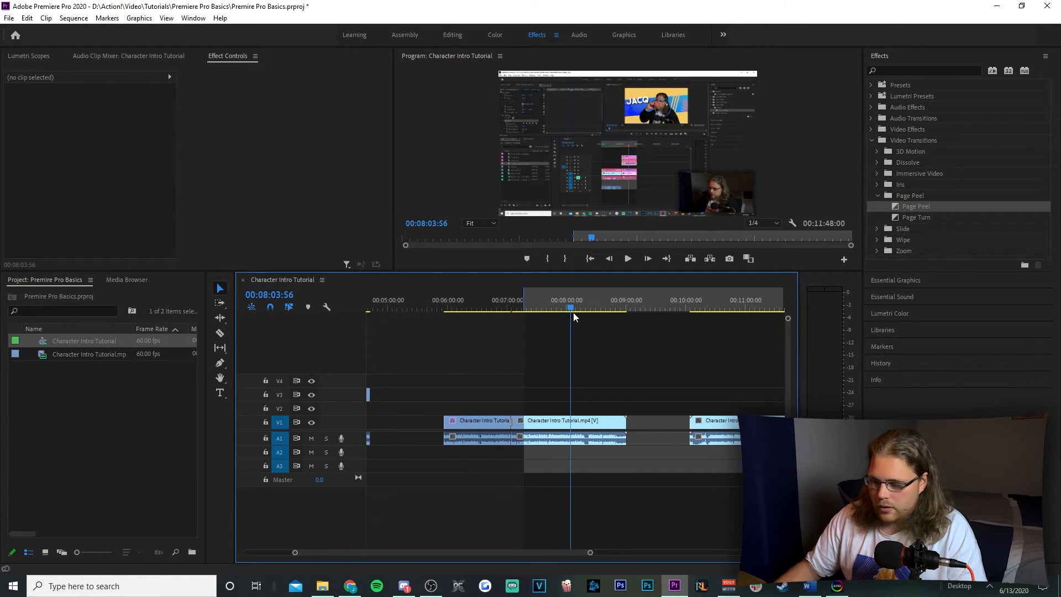
key(o)
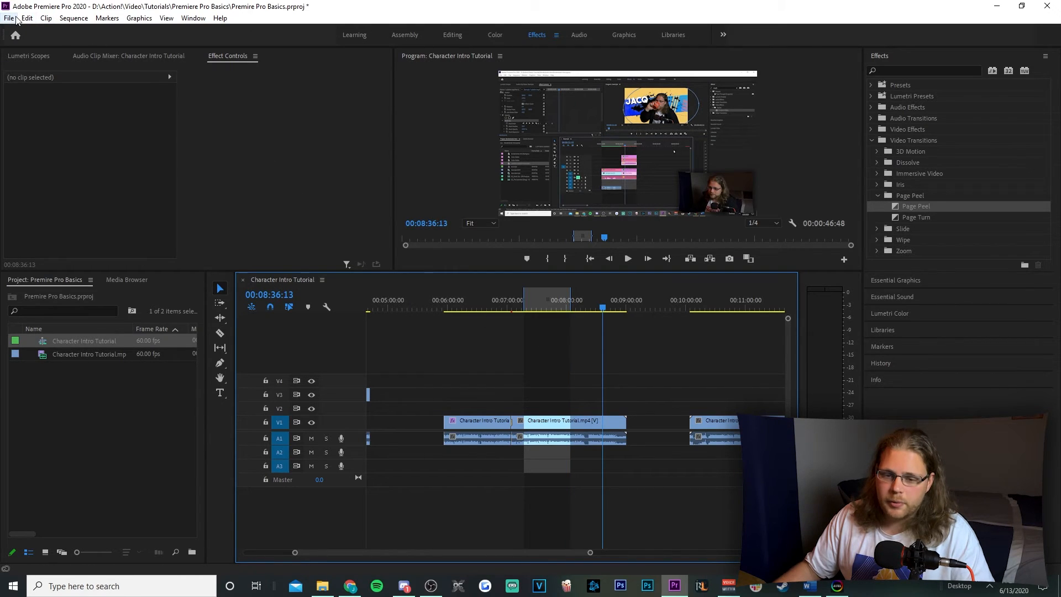
Open the media export settings for the Character Intro Tutorial sequence
click(11, 18)
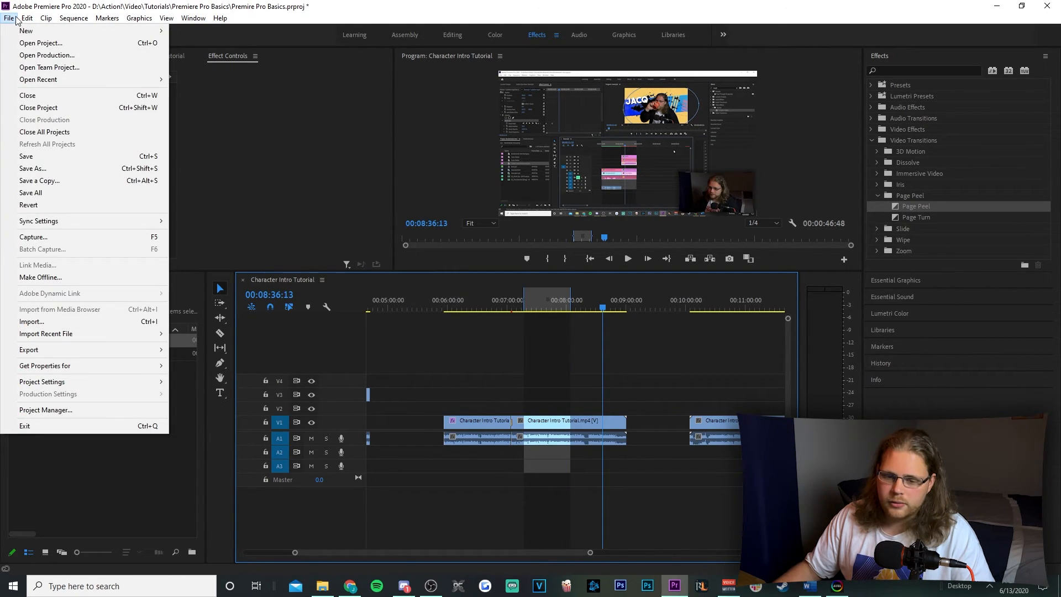
mouse_move(71, 353)
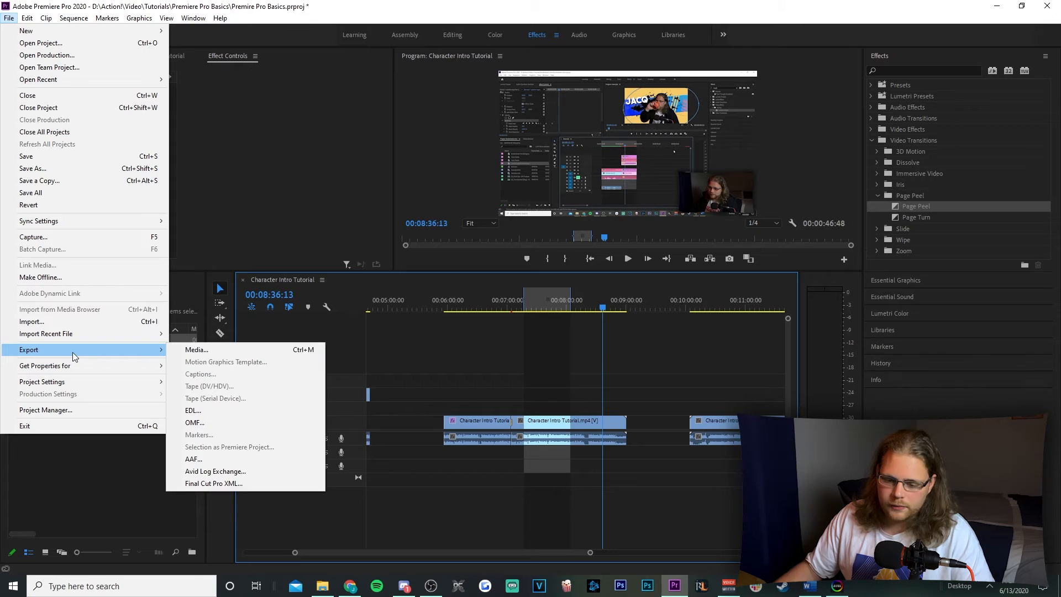
click(243, 348)
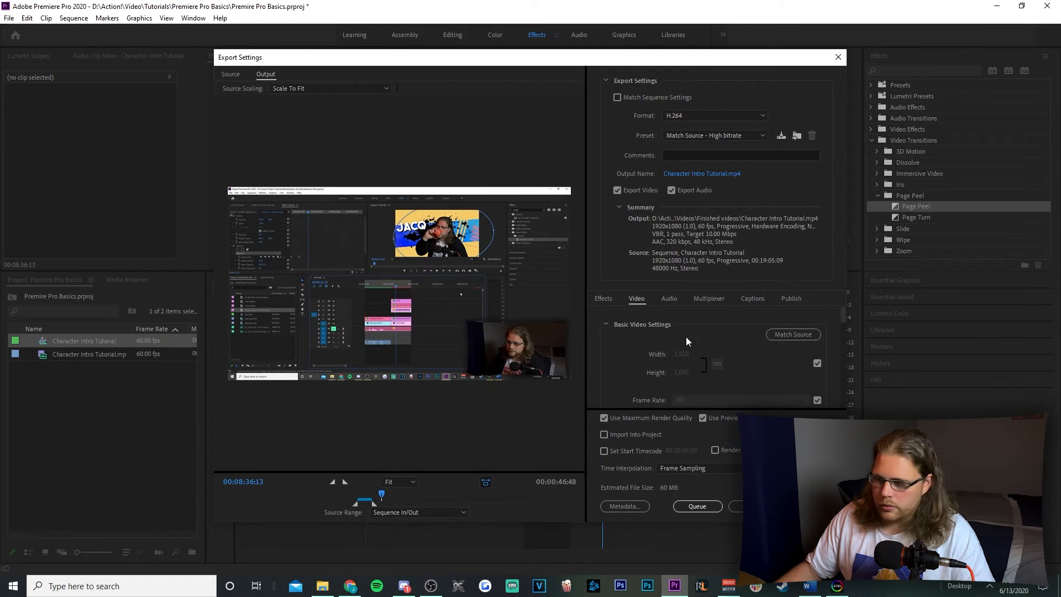
click(838, 57)
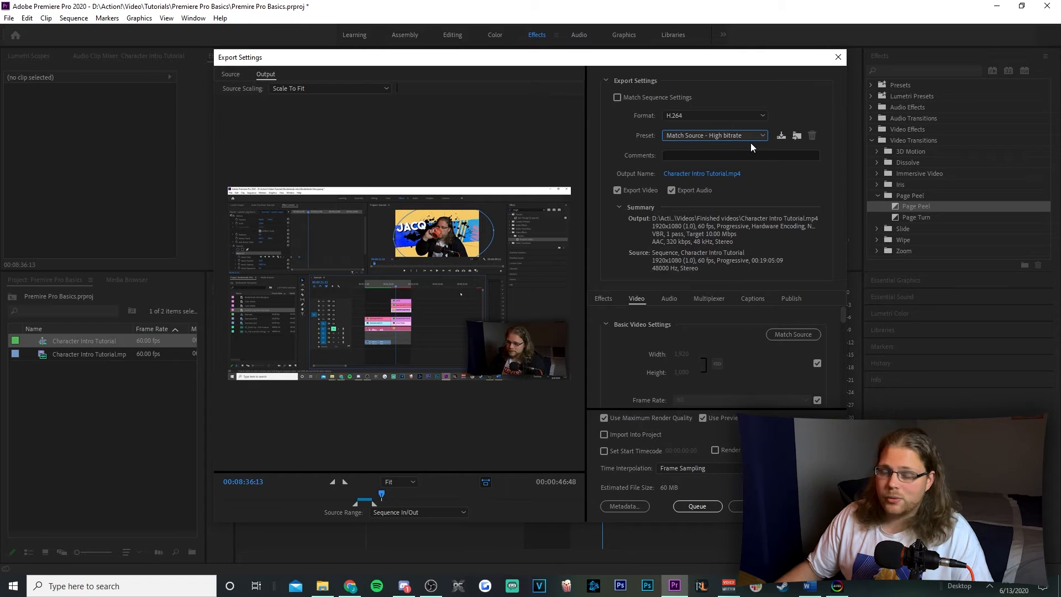
Set the export's output file name to "Premiere pro basics" in the Finished videos folder
click(728, 177)
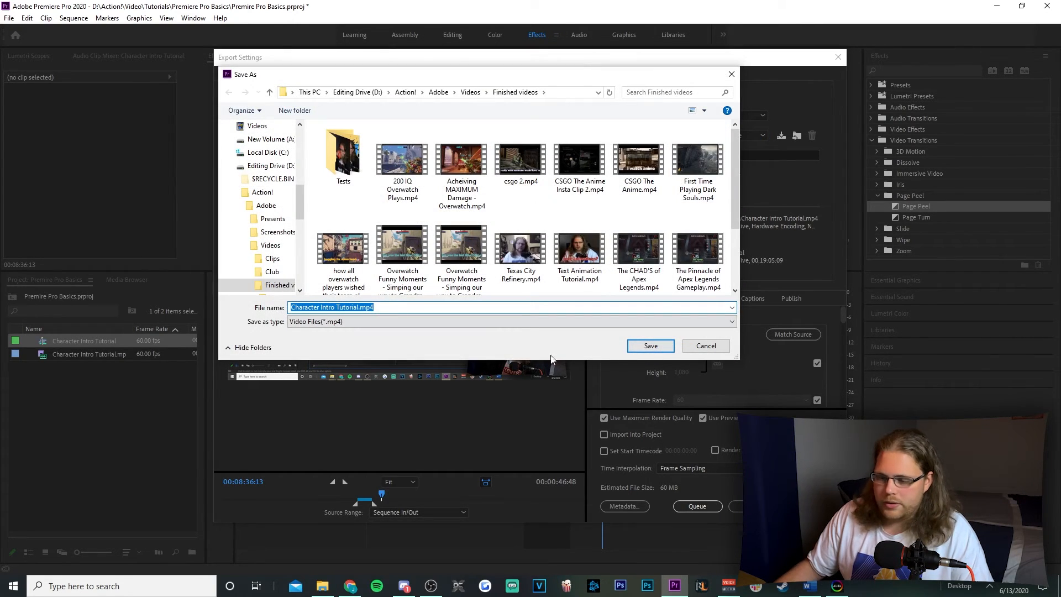
text(Pr)
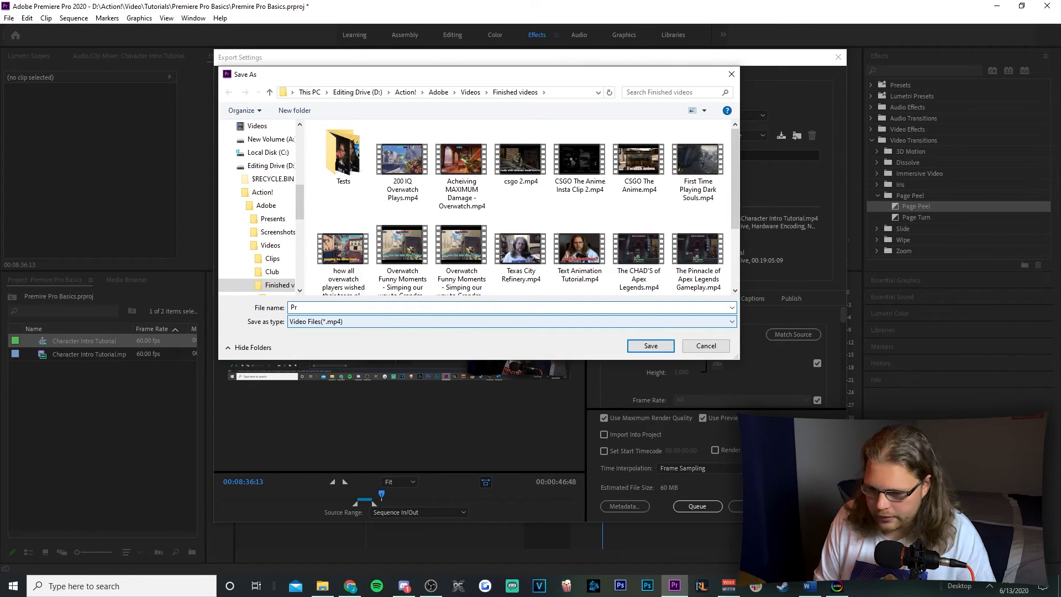
text(emie)
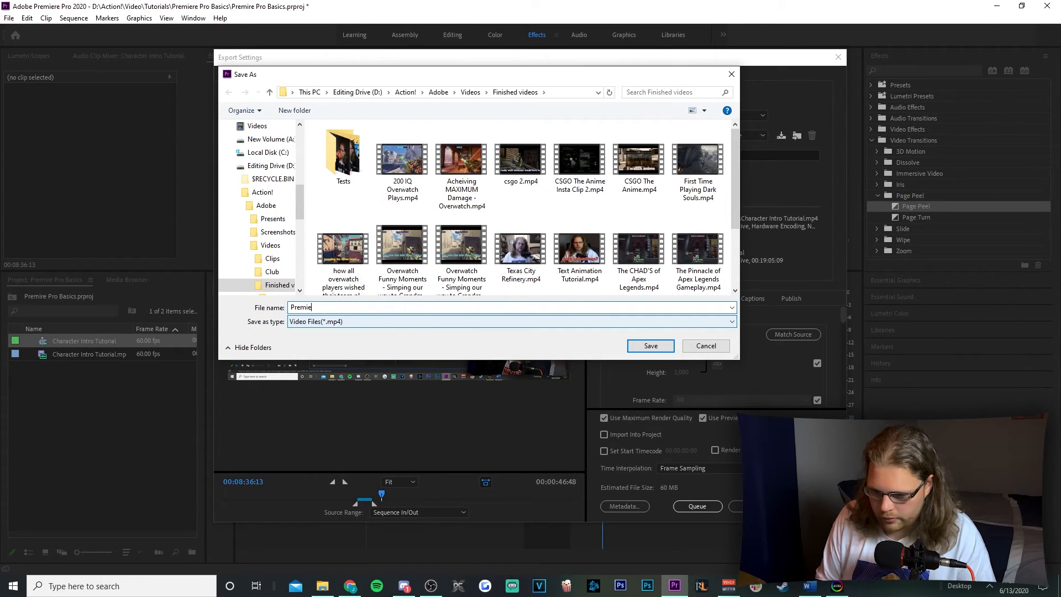
text(re pro basics)
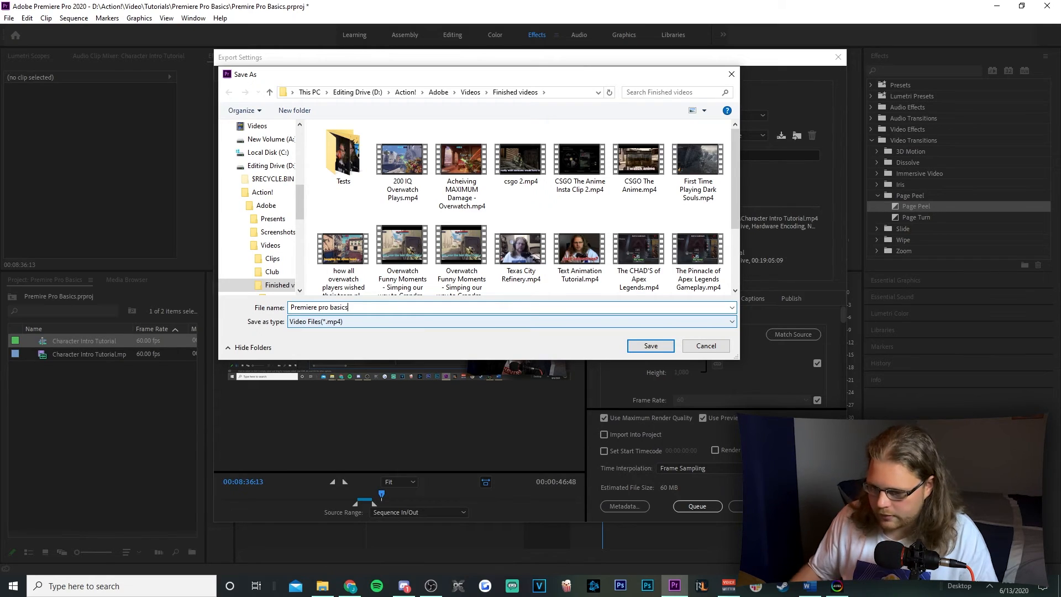
click(650, 346)
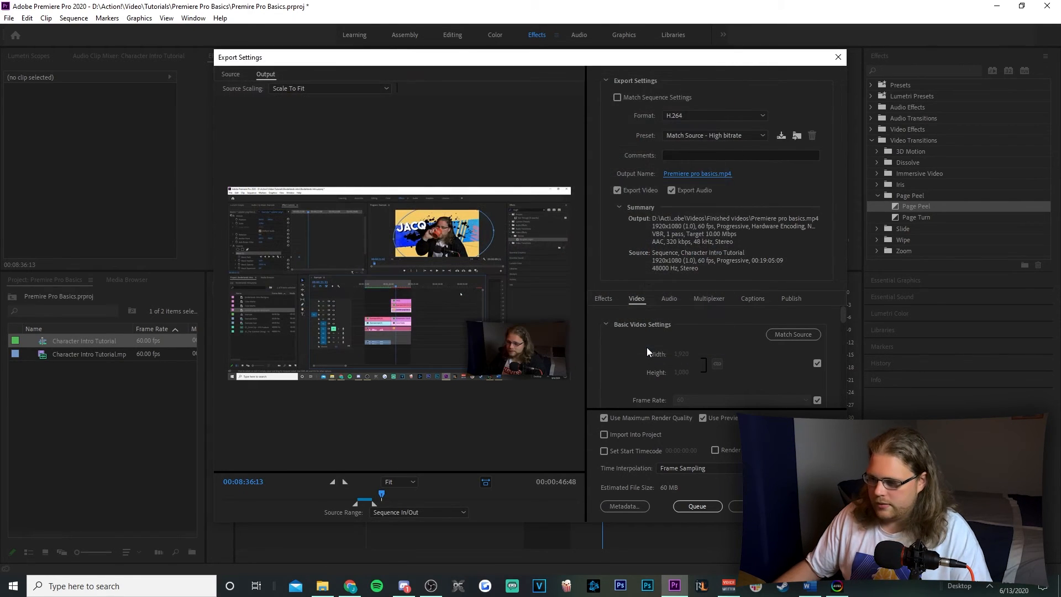
click(698, 173)
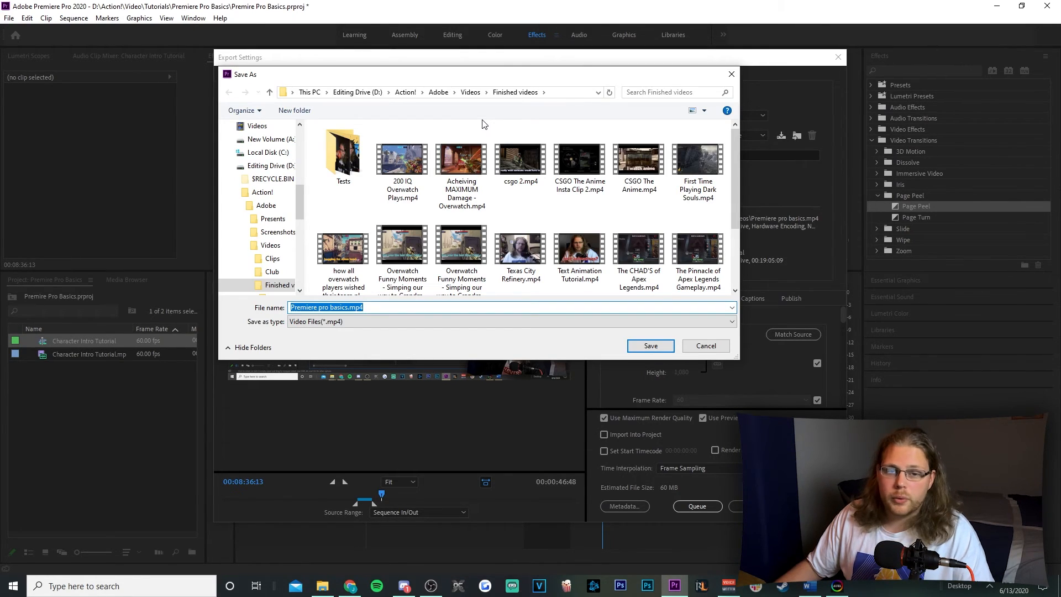
click(656, 343)
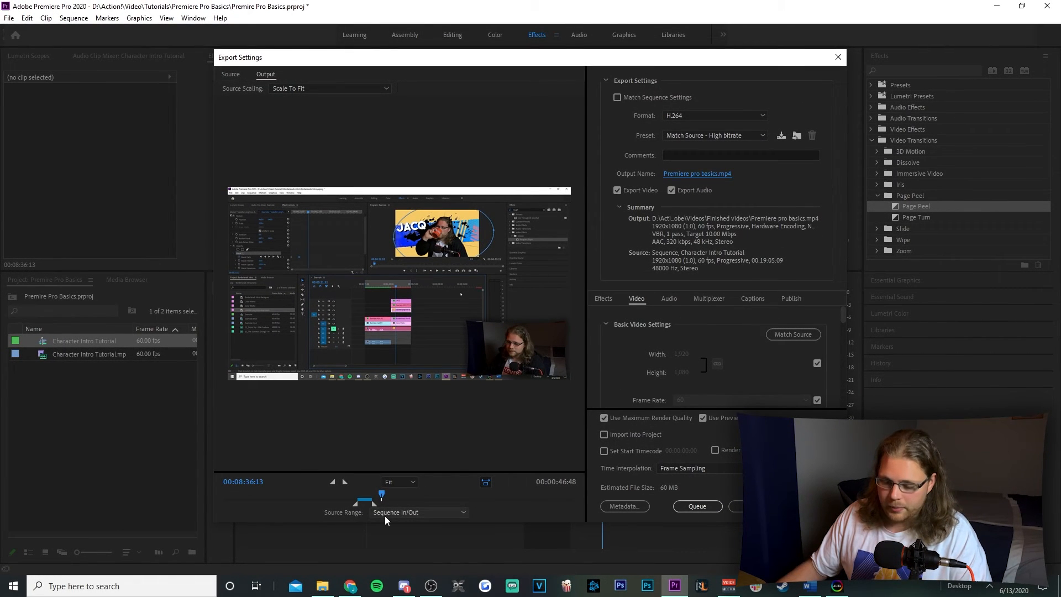
Keep the source range on Sequence In/Out and start exporting the video
click(401, 516)
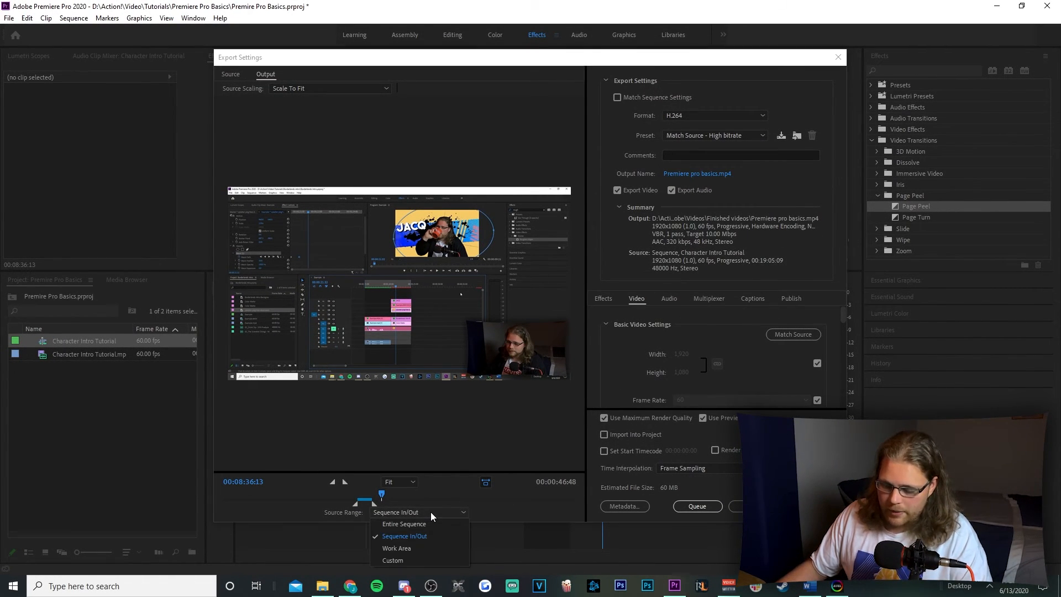
click(437, 539)
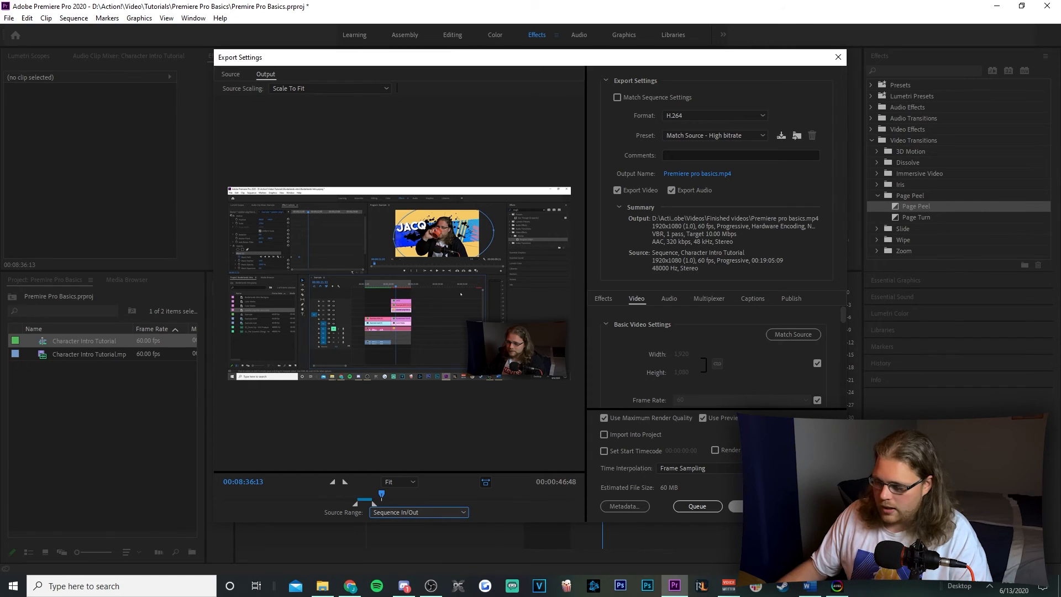
click(752, 507)
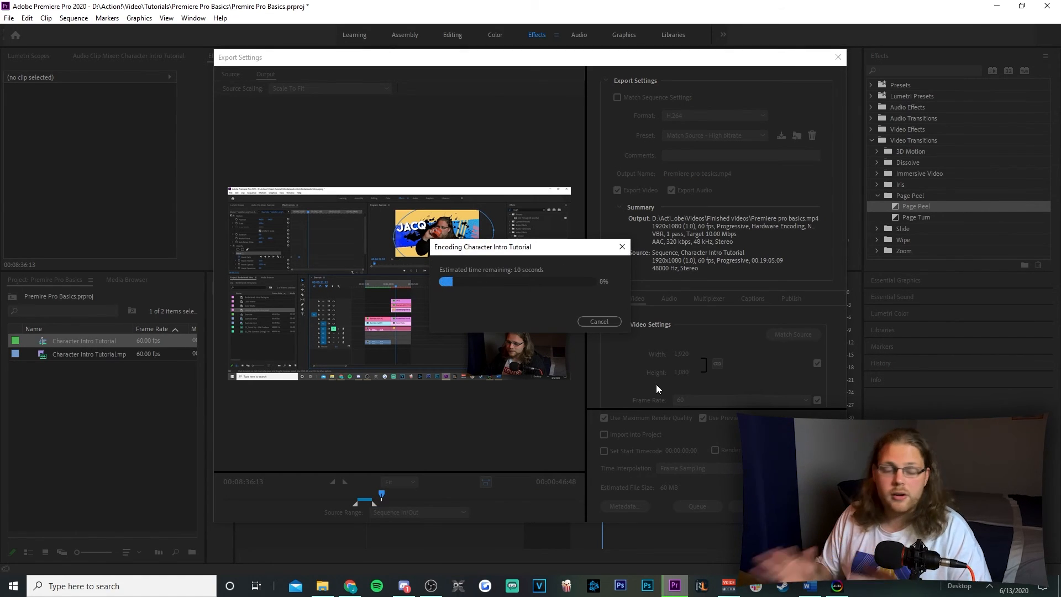